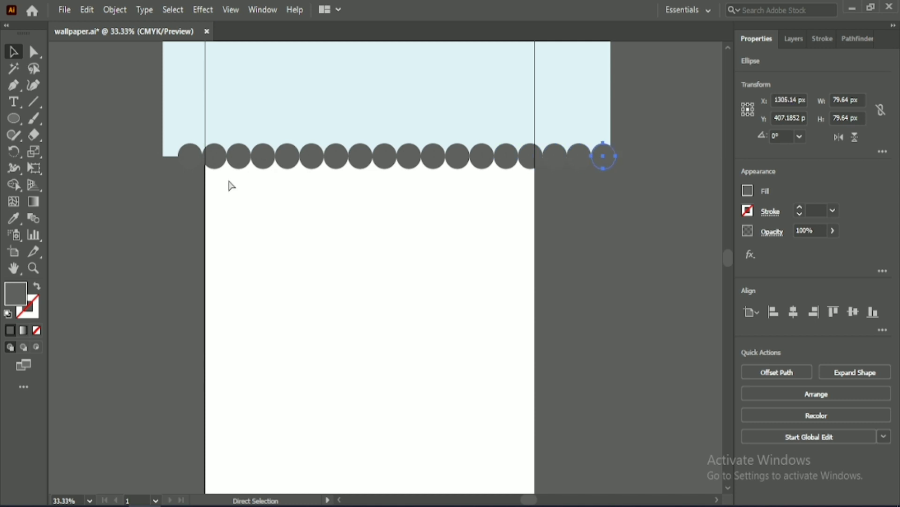
Step: Flatten the row of grey circles along the light blue panel's lower edge into ellipses about 57 px high
{"action": "left_click", "coordinate": [230, 186]}
{"action": "left_click_drag", "start_coordinate": [256, 151], "coordinate": [283, 125]}
{"action": "left_click_drag", "start_coordinate": [417, 169], "coordinate": [651, 144]}
{"action": "left_click", "coordinate": [14, 53]}
{"action": "left_click_drag", "start_coordinate": [426, 117], "coordinate": [431, 123]}
{"action": "left_click", "coordinate": [477, 145]}
{"action": "left_click", "coordinate": [485, 135]}
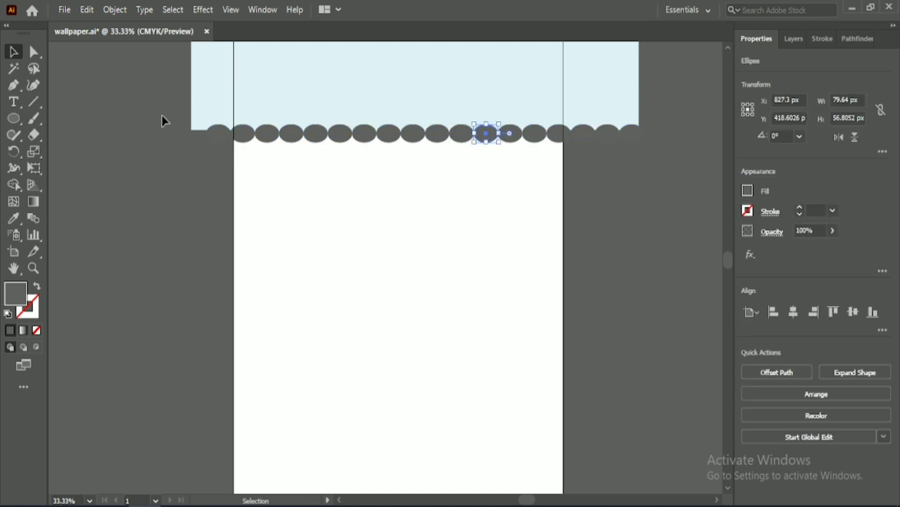
Step: Group all the flattened grey ellipses into one object
{"action": "key", "text": "ctrl+a"}
{"action": "left_click", "coordinate": [407, 86], "text": "shift"}
{"action": "left_click", "coordinate": [778, 424]}
{"action": "left_click", "coordinate": [426, 214]}
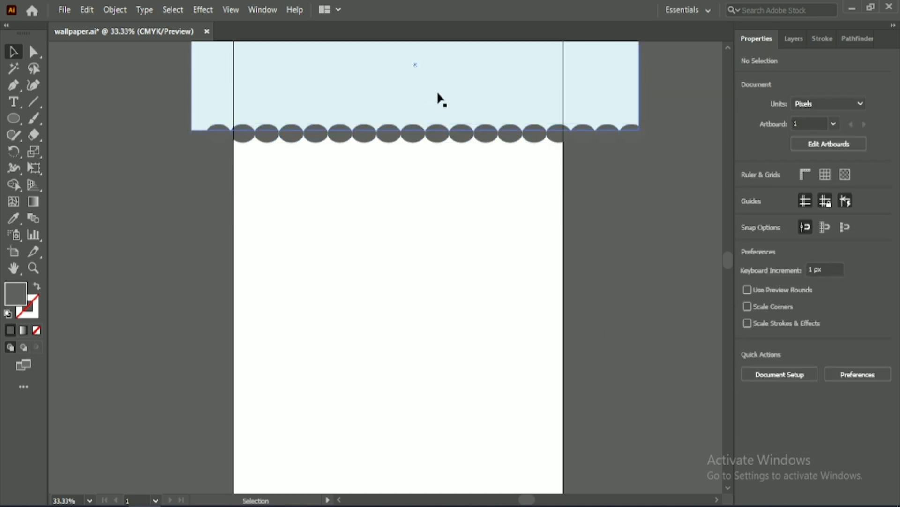
Step: Nudge the ellipse group vertically until it straddles the light blue panel's lower edge, at Y about 402.6 px
{"action": "left_click", "coordinate": [438, 133]}
{"action": "key", "text": "Up"}
{"action": "key", "text": "Up"}
{"action": "key", "text": "Up"}
{"action": "key", "text": "Up"}
{"action": "key", "text": "Up"}
{"action": "key", "text": "Up"}
{"action": "key", "text": "Up"}
{"action": "key", "text": "Up"}
{"action": "key", "text": "Up"}
{"action": "key", "text": "Up"}
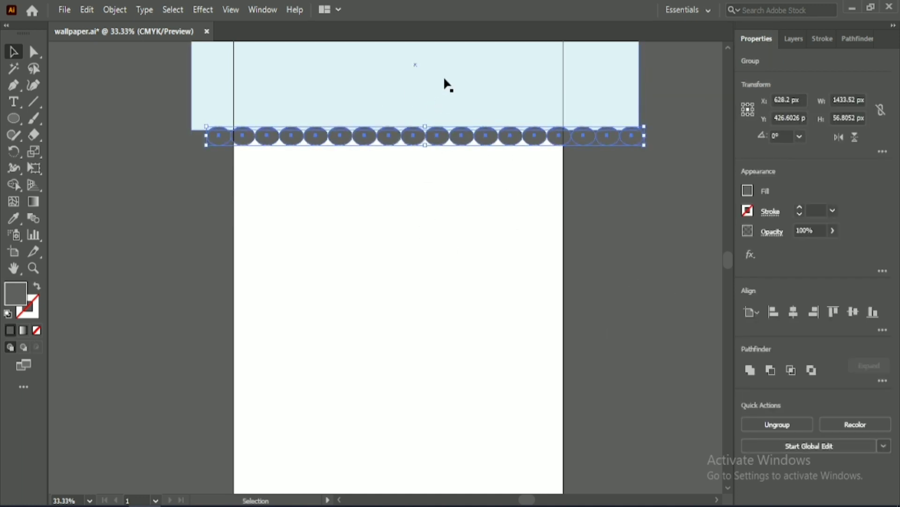
{"action": "key", "text": "Up"}
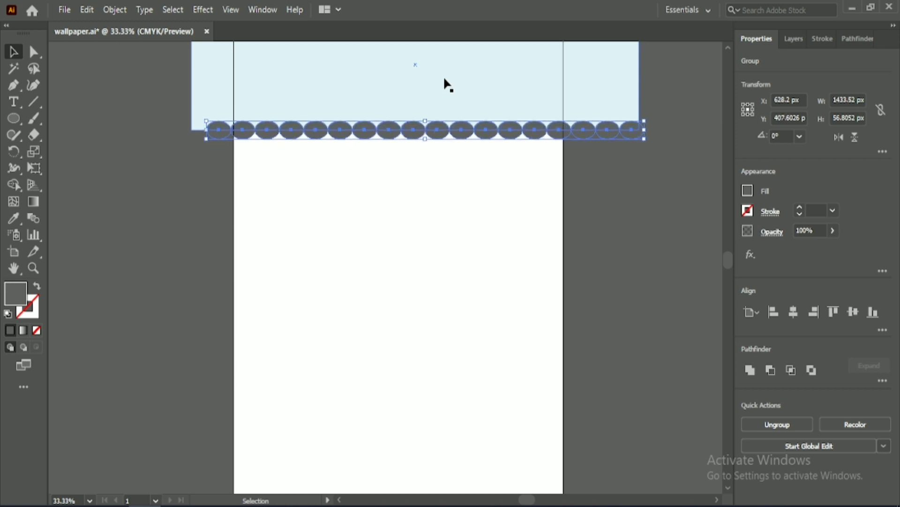
{"action": "key", "text": "Up"}
{"action": "key", "text": "Up"}
{"action": "key", "text": "Up"}
{"action": "key", "text": "Up"}
{"action": "key", "text": "Up"}
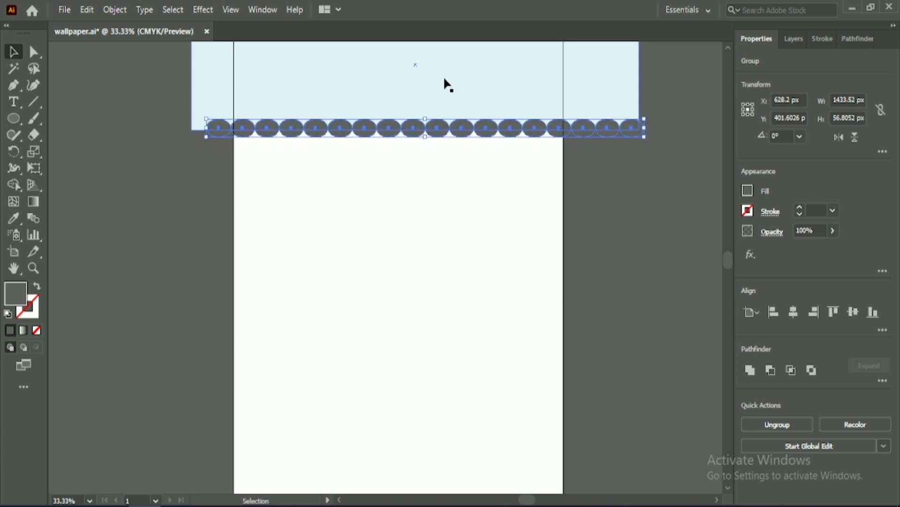
Step: Centre both the ellipse group and the light blue panel horizontally on the artboard
{"action": "left_click", "coordinate": [794, 312]}
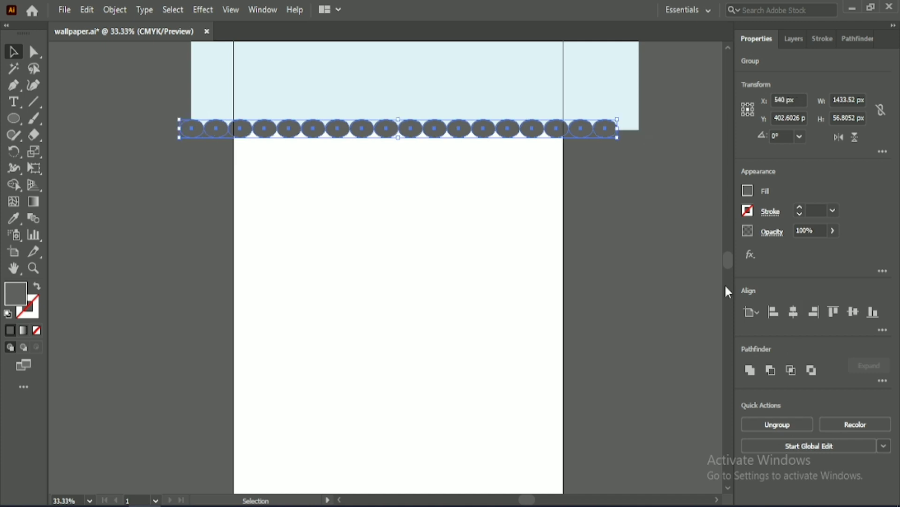
{"action": "left_click", "coordinate": [480, 58]}
{"action": "left_click", "coordinate": [793, 312]}
Step: Merge the grey ellipses into the light blue panel with Shape Builder to form a scalloped lower edge
{"action": "left_click_drag", "start_coordinate": [344, 160], "coordinate": [406, 85]}
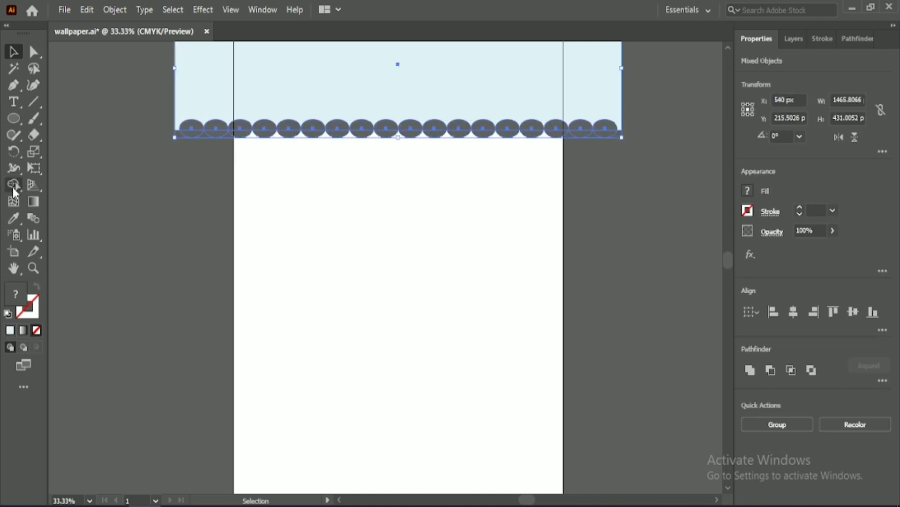
{"action": "left_click", "coordinate": [14, 185]}
{"action": "left_click_drag", "start_coordinate": [208, 102], "coordinate": [195, 131]}
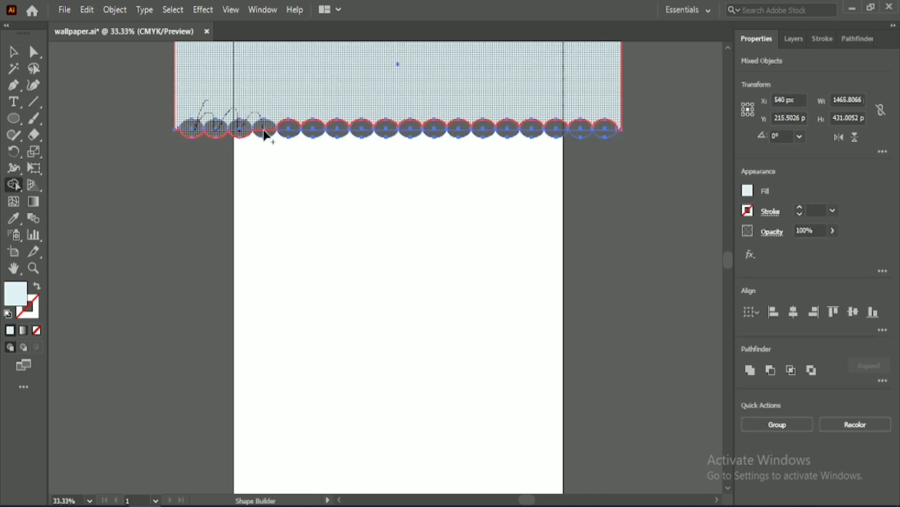
{"action": "mouse_move", "coordinate": [264, 130]}
{"action": "left_mouse_down"}
{"action": "mouse_move", "coordinate": [291, 109]}
{"action": "mouse_move", "coordinate": [292, 133]}
{"action": "mouse_move", "coordinate": [267, 130]}
{"action": "left_mouse_up"}
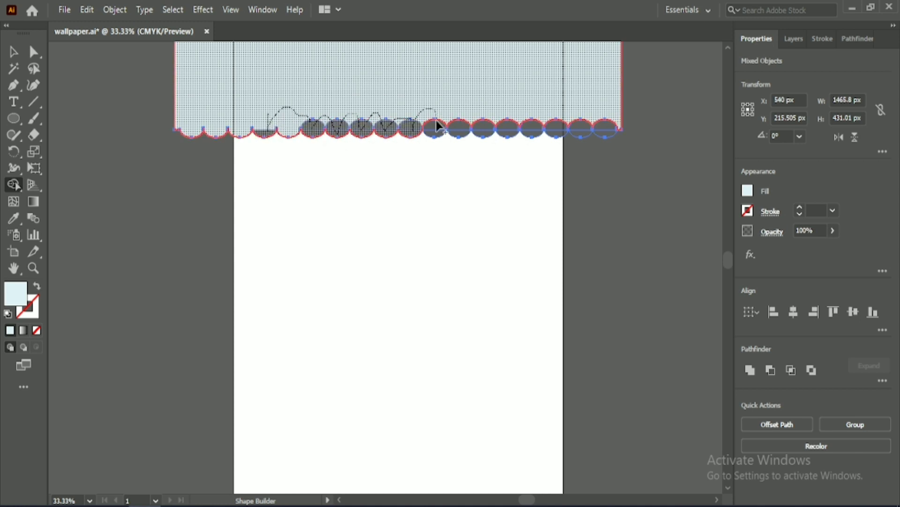
{"action": "mouse_move", "coordinate": [436, 131]}
{"action": "left_mouse_down"}
{"action": "mouse_move", "coordinate": [454, 116]}
{"action": "mouse_move", "coordinate": [521, 121]}
{"action": "left_mouse_up"}
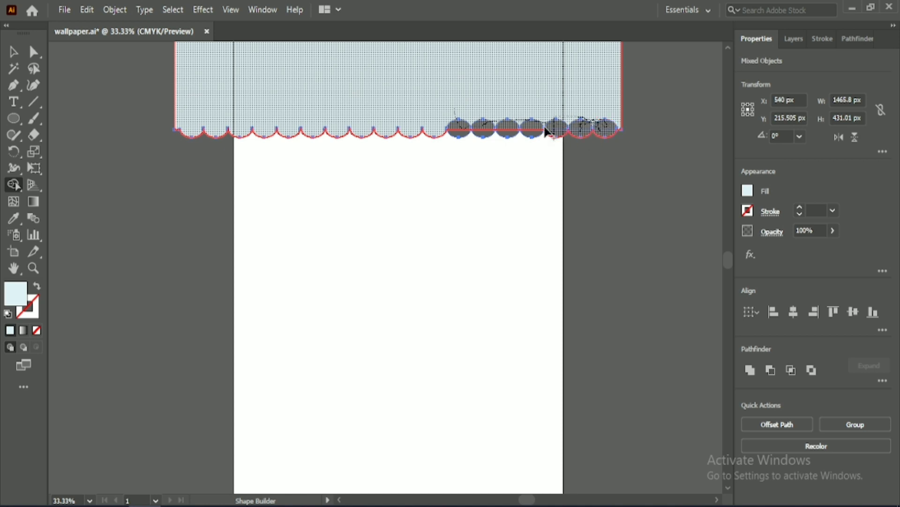
{"action": "left_click_drag", "start_coordinate": [460, 118], "coordinate": [461, 133]}
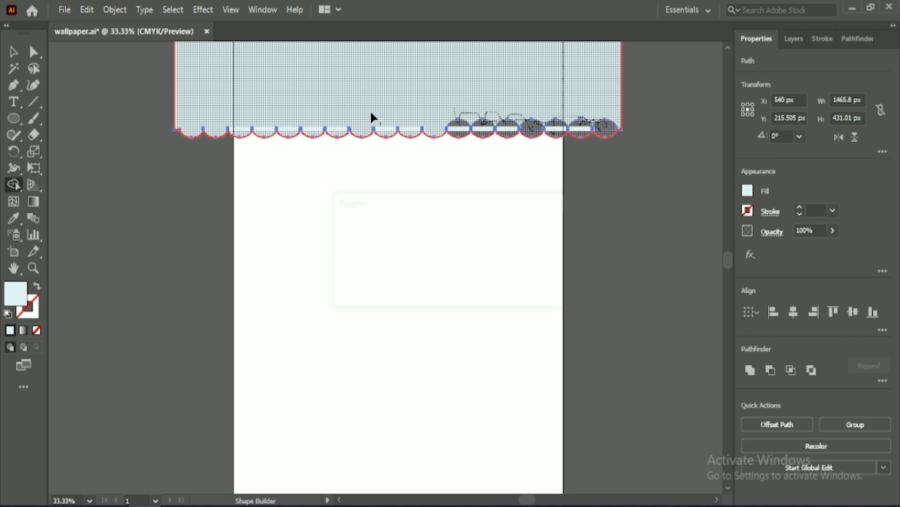
Step: Stretch the scalloped panel's top edge upward to a height of about 449 px
{"action": "key", "text": "v"}
{"action": "left_click", "coordinate": [329, 192]}
{"action": "scroll", "coordinate": [412, 186], "scroll_direction": "up", "scroll_amount": 4}
{"action": "left_click", "coordinate": [417, 176]}
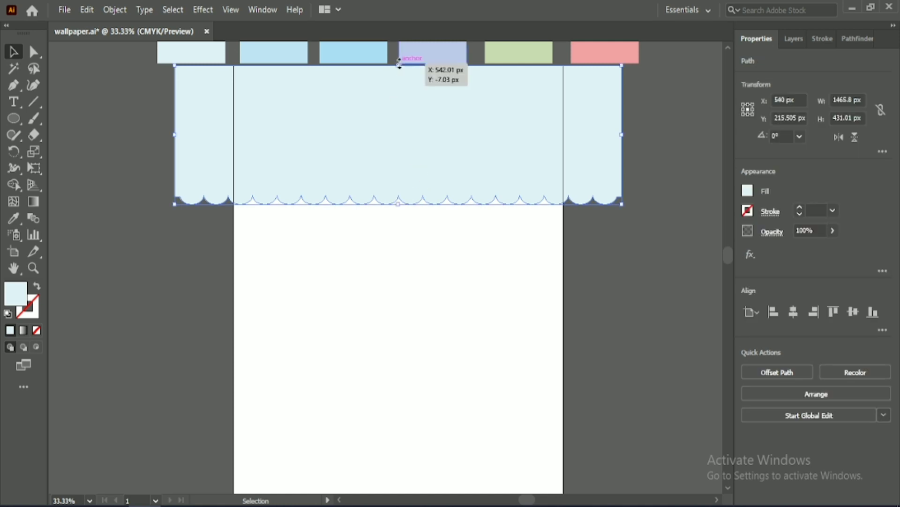
{"action": "left_click", "coordinate": [207, 233]}
{"action": "scroll", "coordinate": [233, 221], "scroll_direction": "down", "scroll_amount": 4}
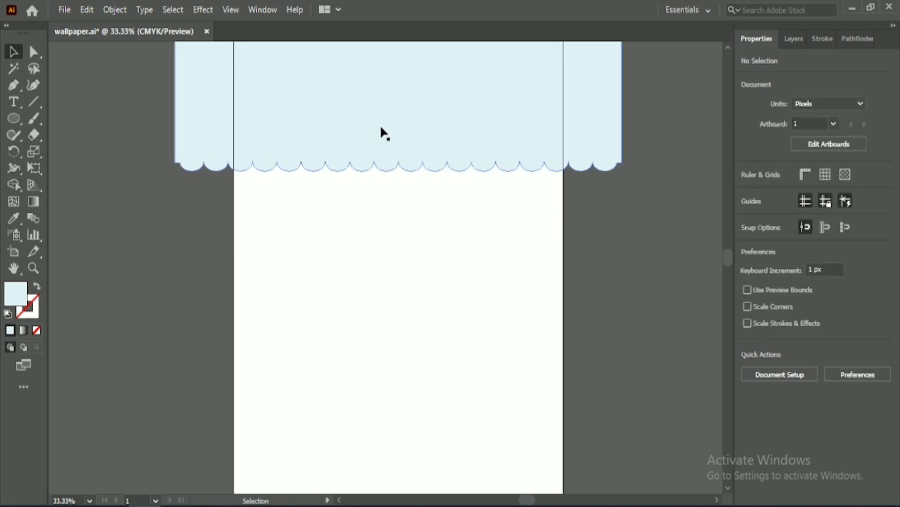
Step: Duplicate the scalloped panel down the artboard to build a stack of five overlapping panels
{"action": "left_click_drag", "start_coordinate": [382, 129], "coordinate": [376, 243]}
{"action": "scroll", "coordinate": [371, 225], "scroll_direction": "down", "scroll_amount": 3}
{"action": "scroll", "coordinate": [376, 230], "scroll_direction": "down", "scroll_amount": 1}
{"action": "scroll", "coordinate": [376, 229], "scroll_direction": "down", "scroll_amount": 2}
{"action": "left_click_drag", "start_coordinate": [389, 189], "coordinate": [392, 296]}
{"action": "scroll", "coordinate": [388, 252], "scroll_direction": "down", "scroll_amount": 5, "text": "alt"}
{"action": "scroll", "coordinate": [388, 235], "scroll_direction": "up", "scroll_amount": 4, "text": "alt"}
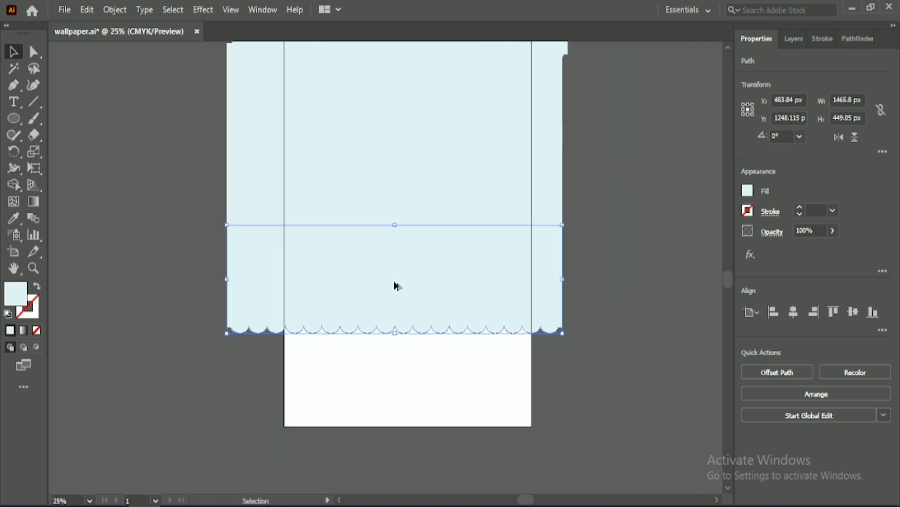
{"action": "scroll", "coordinate": [621, 177], "scroll_direction": "up", "scroll_amount": 6}
Step: Fill the second panel from the top with the second swatch's pale blue
{"action": "left_click", "coordinate": [566, 207]}
{"action": "left_click", "coordinate": [12, 218]}
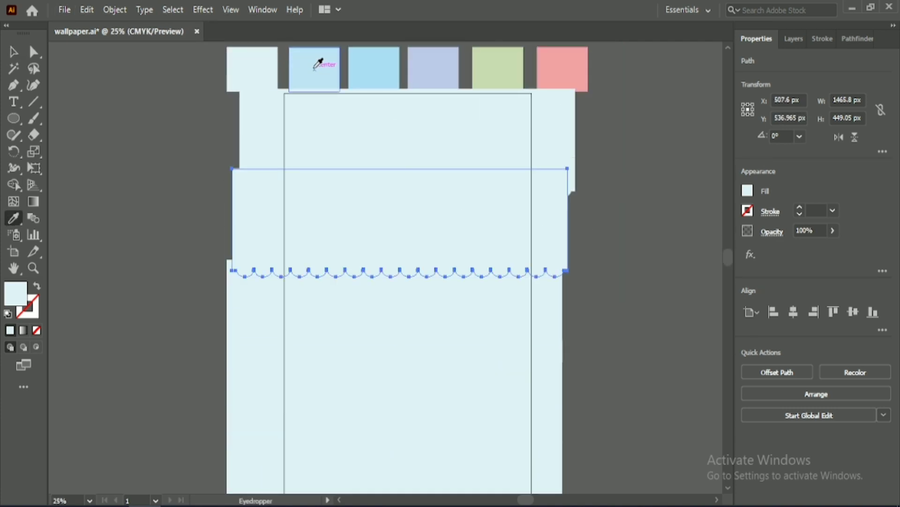
{"action": "left_click", "coordinate": [315, 70]}
Step: Fill the third panel with the medium blue of the third swatch after trying the lavender swatch
{"action": "left_click", "coordinate": [13, 53]}
{"action": "left_click", "coordinate": [268, 300]}
{"action": "left_click", "coordinate": [14, 218]}
{"action": "left_click", "coordinate": [373, 70]}
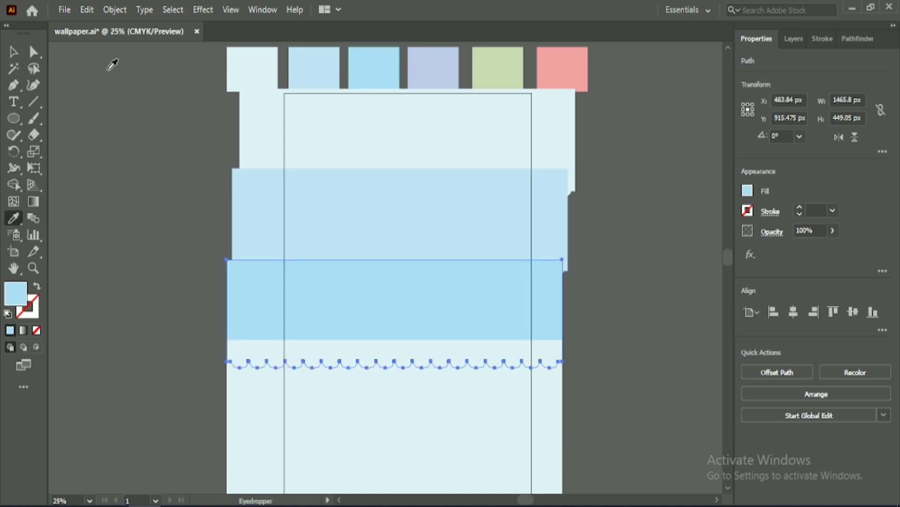
{"action": "left_click", "coordinate": [439, 58]}
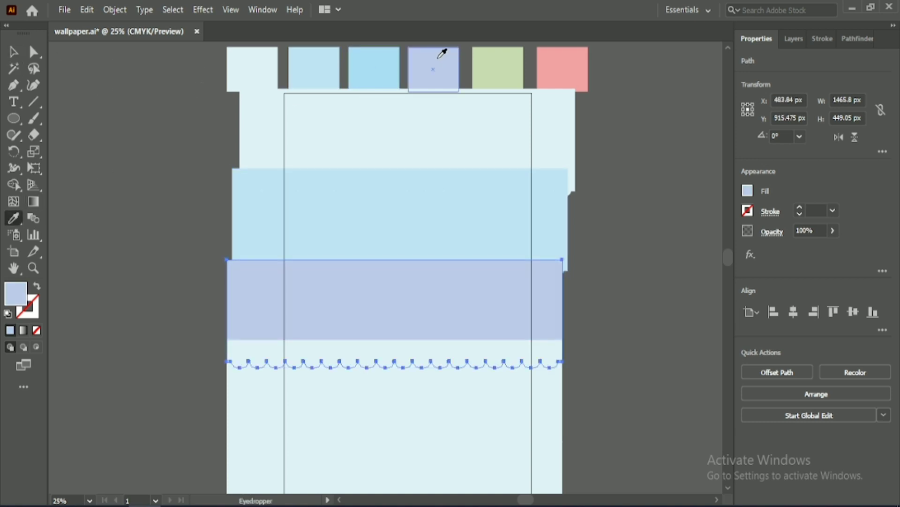
{"action": "left_click", "coordinate": [357, 59]}
Step: Fill the fourth panel with the top panel's lightest blue
{"action": "left_click", "coordinate": [14, 52]}
{"action": "left_click", "coordinate": [197, 197]}
{"action": "left_click", "coordinate": [274, 375]}
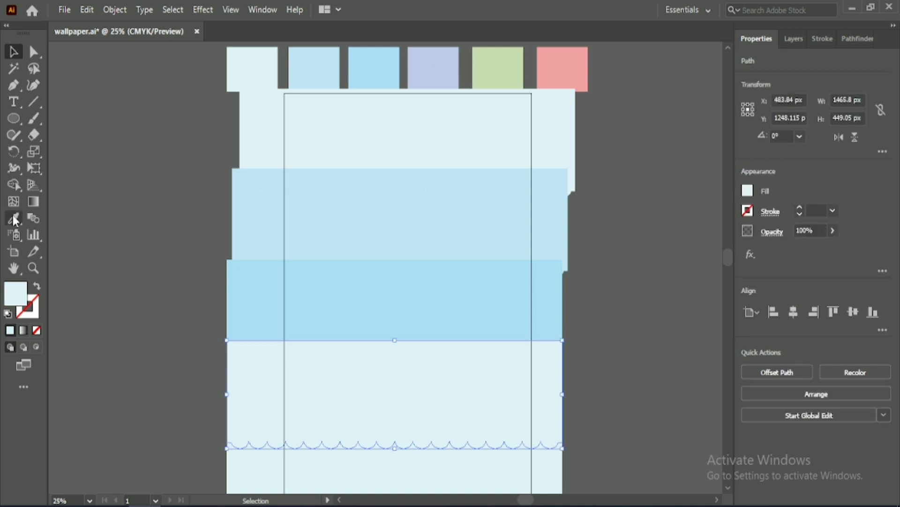
{"action": "left_click", "coordinate": [14, 217]}
{"action": "left_click", "coordinate": [360, 140]}
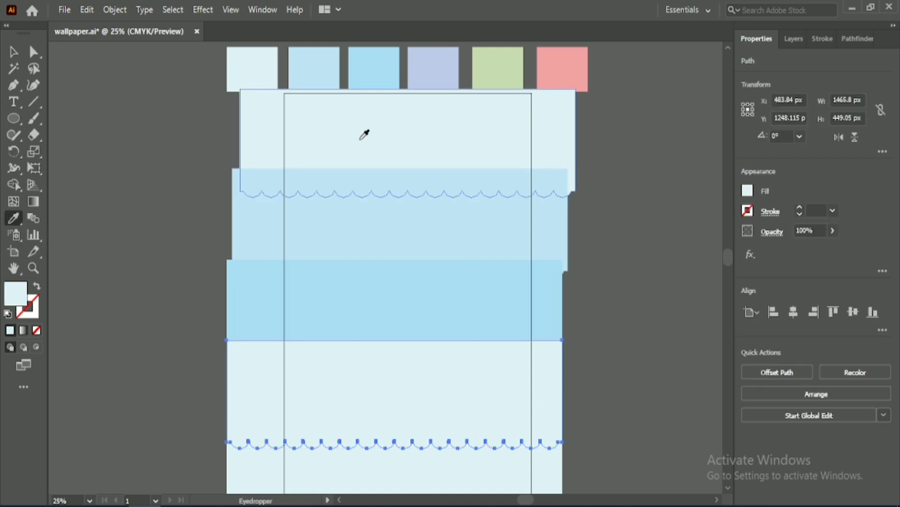
Step: Fill the lowest panel with the second panel's pale blue
{"action": "left_click", "coordinate": [13, 52]}
{"action": "scroll", "coordinate": [300, 390], "scroll_direction": "down", "scroll_amount": 3}
{"action": "left_click", "coordinate": [301, 413]}
{"action": "left_click", "coordinate": [13, 217]}
{"action": "left_click", "coordinate": [277, 153]}
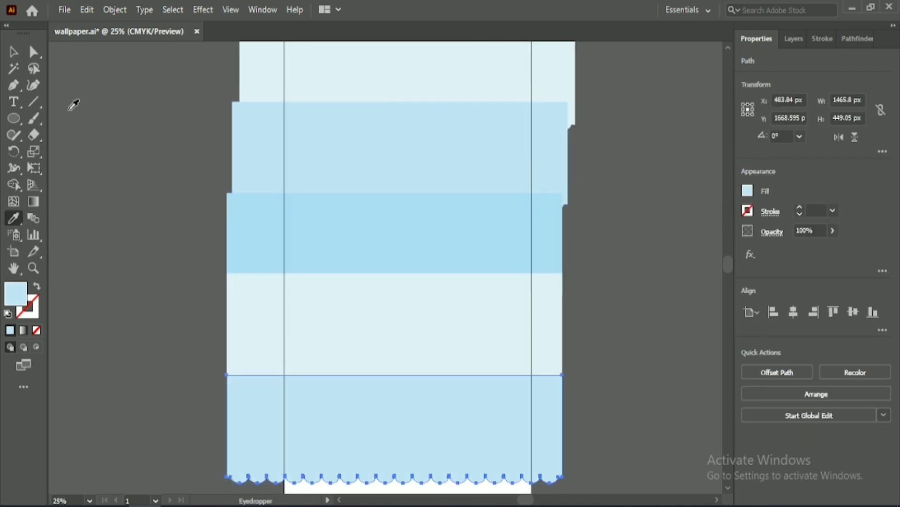
Step: Align all five panels by their right edges and move the stack so it spans the artboard's full width
{"action": "left_click", "coordinate": [14, 52]}
{"action": "left_click_drag", "start_coordinate": [177, 126], "coordinate": [430, 440]}
{"action": "left_click", "coordinate": [814, 312]}
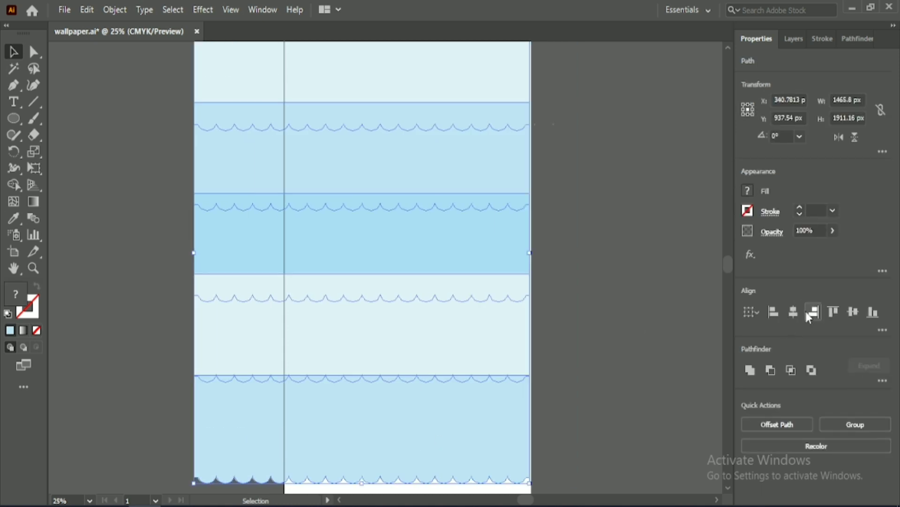
{"action": "left_click_drag", "start_coordinate": [440, 266], "coordinate": [489, 268]}
{"action": "left_click", "coordinate": [626, 264]}
Step: Fill the lowest panel with the third panel's medium blue
{"action": "scroll", "coordinate": [630, 263], "scroll_direction": "up", "scroll_amount": 2}
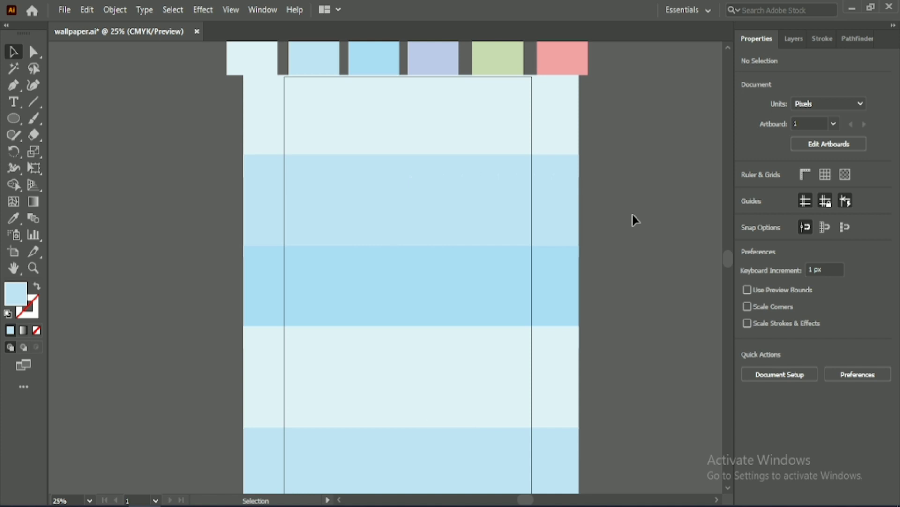
{"action": "left_click", "coordinate": [453, 431]}
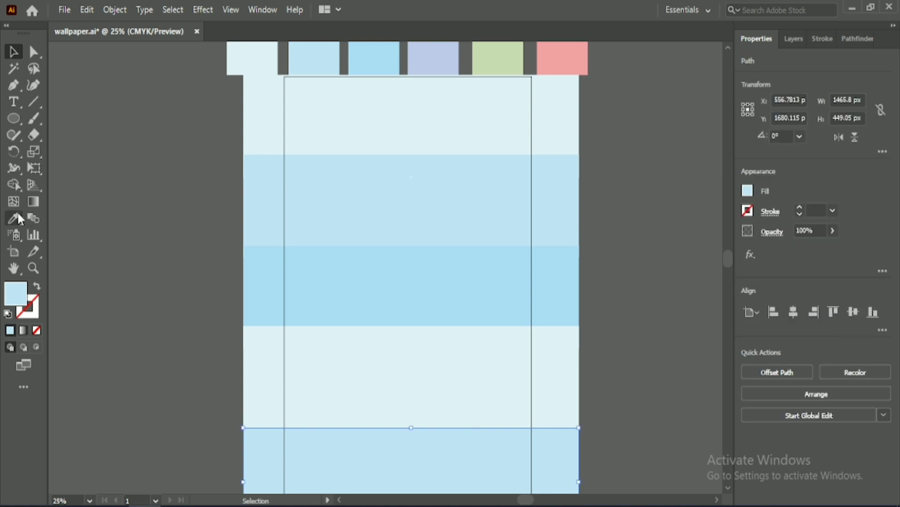
{"action": "key", "text": "i"}
{"action": "left_click", "coordinate": [367, 290]}
{"action": "left_click", "coordinate": [13, 51]}
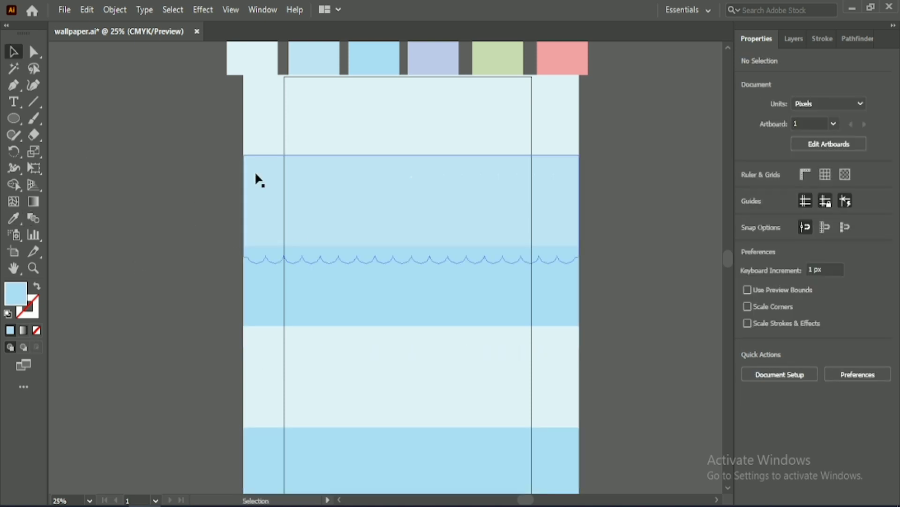
Step: Bring the fourth panel and then the third panel to the front so their scalloped edges overlap the panels below
{"action": "left_click_drag", "start_coordinate": [263, 190], "coordinate": [430, 119]}
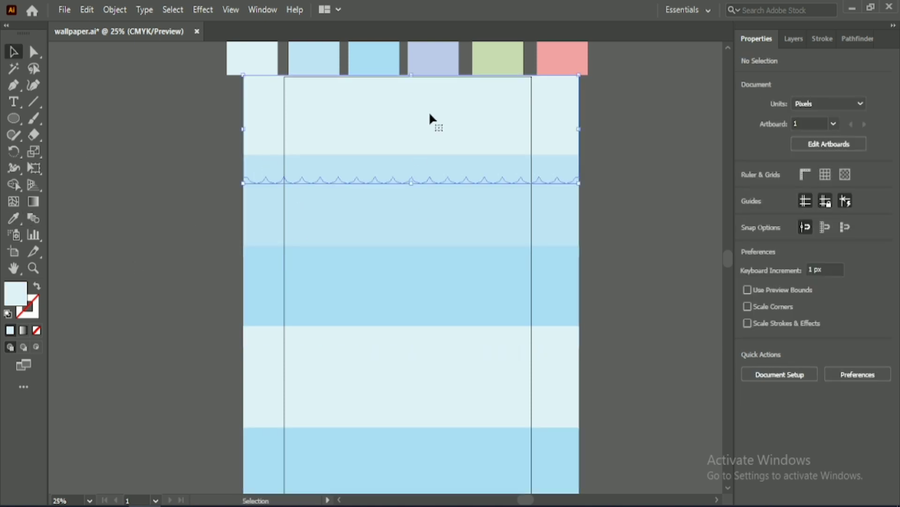
{"action": "scroll", "coordinate": [669, 332], "scroll_direction": "down", "scroll_amount": 3}
{"action": "right_click", "coordinate": [458, 327]}
{"action": "left_click", "coordinate": [613, 257]}
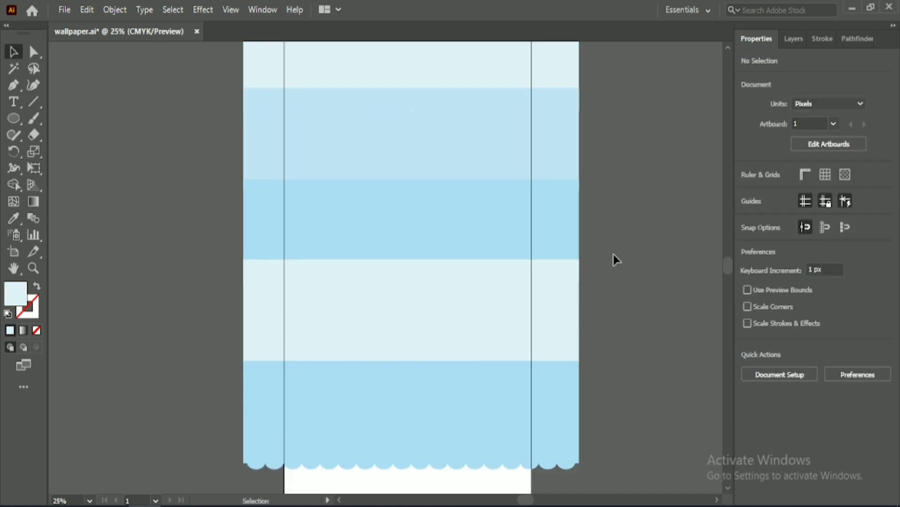
{"action": "right_click", "coordinate": [488, 310]}
{"action": "mouse_move", "coordinate": [614, 435]}
{"action": "left_click", "coordinate": [668, 434]}
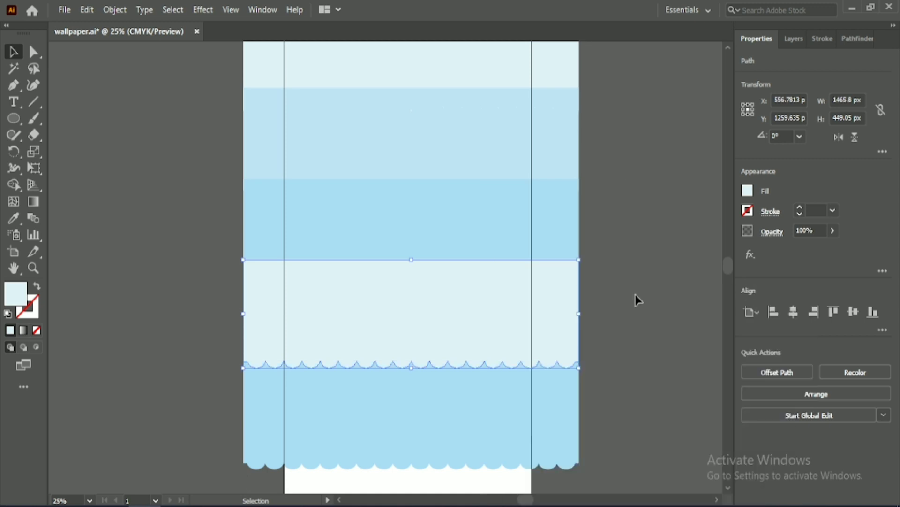
{"action": "left_click", "coordinate": [529, 211]}
{"action": "right_click", "coordinate": [528, 211]}
{"action": "left_click", "coordinate": [671, 434]}
Step: Bring the second panel and then the top panel to the front so their scalloped edges overlap the panels below
{"action": "scroll", "coordinate": [555, 244], "scroll_direction": "up", "scroll_amount": 3}
{"action": "right_click", "coordinate": [516, 198]}
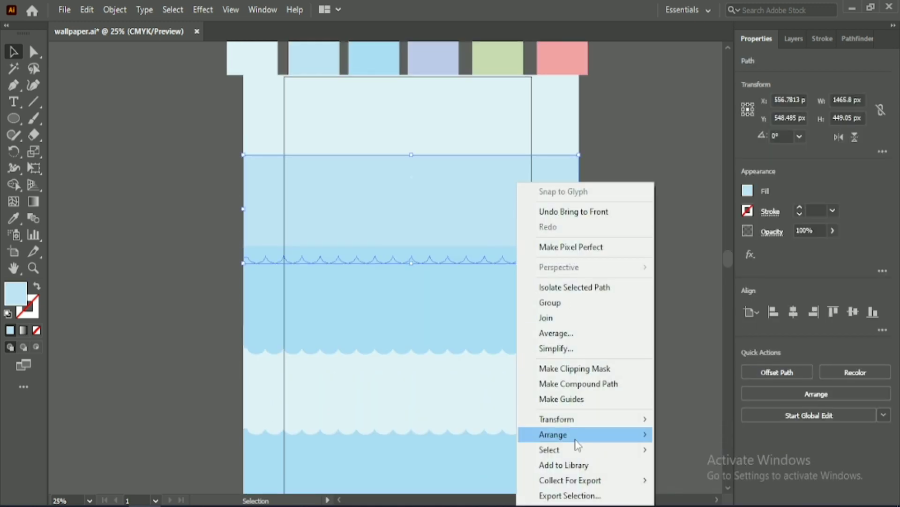
{"action": "mouse_move", "coordinate": [610, 435]}
{"action": "left_click", "coordinate": [661, 434]}
{"action": "left_click", "coordinate": [627, 334]}
{"action": "right_click", "coordinate": [519, 131]}
{"action": "mouse_move", "coordinate": [585, 384]}
{"action": "left_click", "coordinate": [675, 382]}
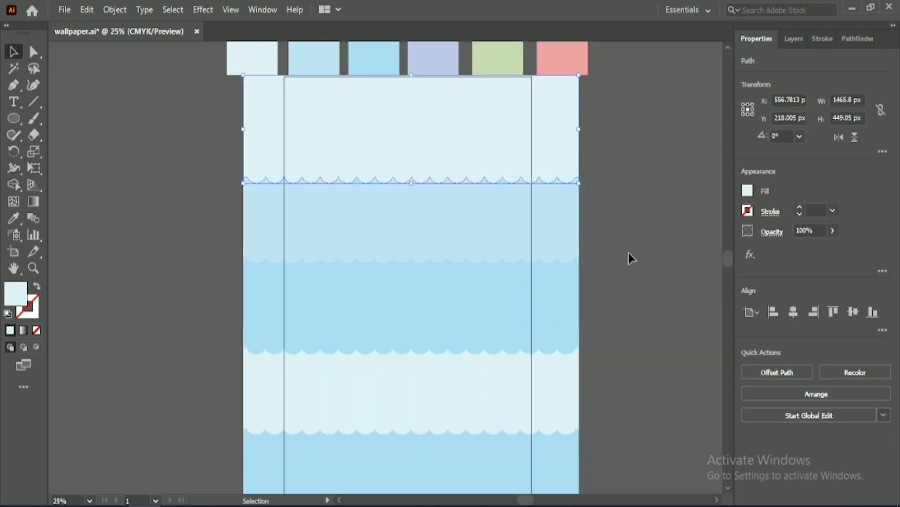
{"action": "left_click", "coordinate": [627, 248]}
Step: Group the five scalloped panels and centre the group horizontally and vertically on the artboard
{"action": "scroll", "coordinate": [626, 246], "scroll_direction": "down", "scroll_amount": 4}
{"action": "left_click_drag", "start_coordinate": [472, 429], "coordinate": [528, 80]}
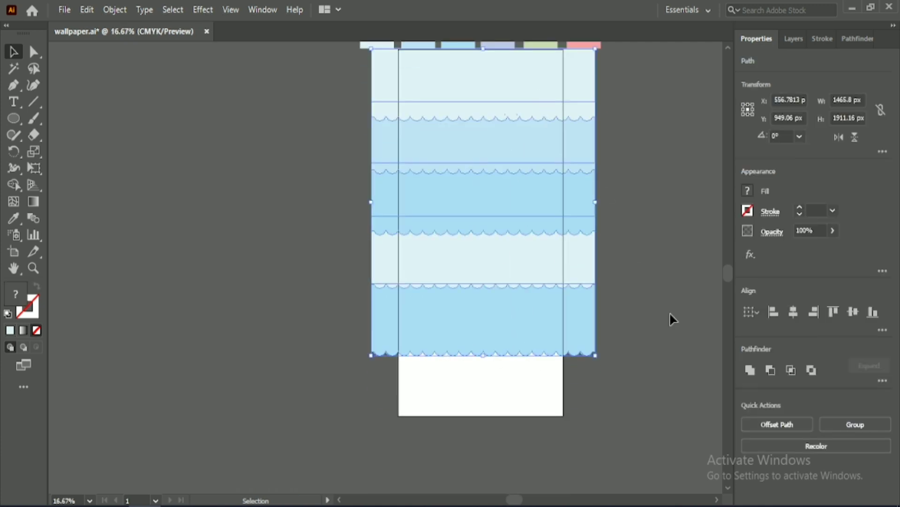
{"action": "left_click", "coordinate": [865, 427]}
{"action": "left_click", "coordinate": [793, 312]}
{"action": "left_click", "coordinate": [853, 312]}
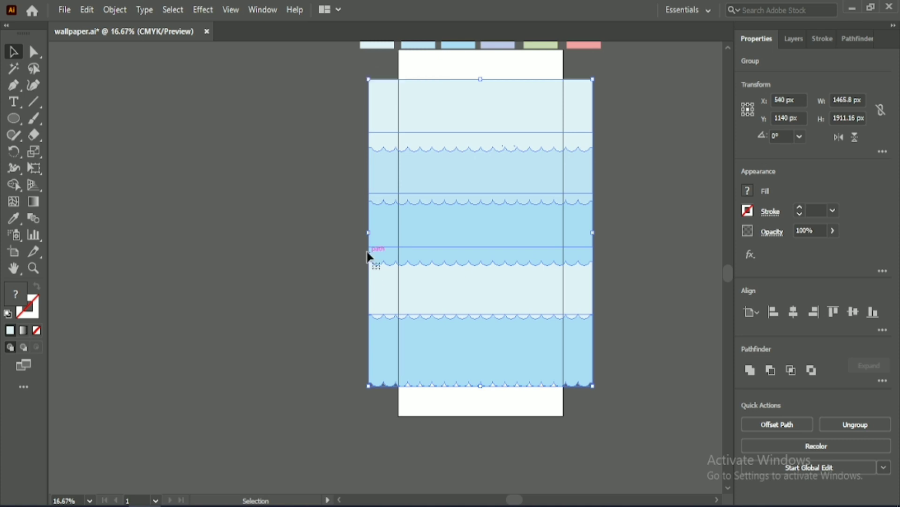
Step: Enlarge the panel group to about 1784 by 2135 px and centre it horizontally on the artboard
{"action": "left_click_drag", "start_coordinate": [369, 232], "coordinate": [349, 233]}
{"action": "left_click_drag", "start_coordinate": [470, 79], "coordinate": [481, 218]}
{"action": "scroll", "coordinate": [500, 227], "scroll_direction": "down", "scroll_amount": 4}
{"action": "left_click", "coordinate": [794, 312]}
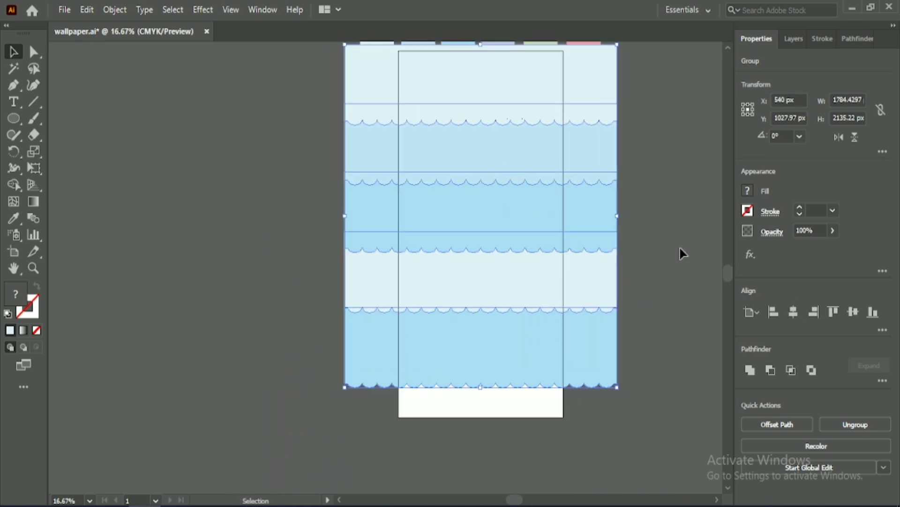
Step: Enlarge the panel group to about 1986 by 2376 px so it extends past the artboard's lower edge
{"action": "left_click_drag", "start_coordinate": [481, 389], "coordinate": [481, 425]}
{"action": "left_click", "coordinate": [674, 220]}
{"action": "left_click", "coordinate": [510, 255]}
{"action": "scroll", "coordinate": [510, 254], "scroll_direction": "up", "scroll_amount": 1}
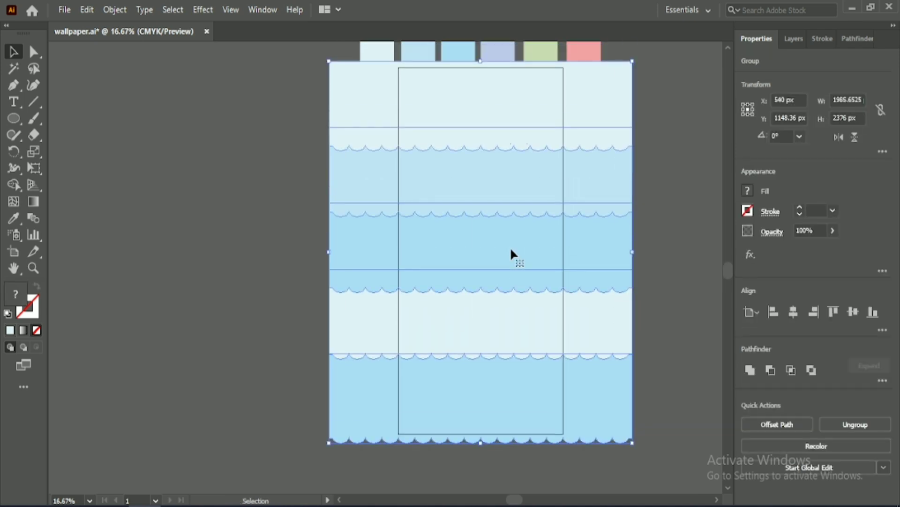
Step: Widen the panel group to about 2224 px and centre it horizontally on the artboard
{"action": "left_click_drag", "start_coordinate": [329, 251], "coordinate": [292, 255]}
{"action": "left_click", "coordinate": [793, 311]}
{"action": "left_click", "coordinate": [265, 265]}
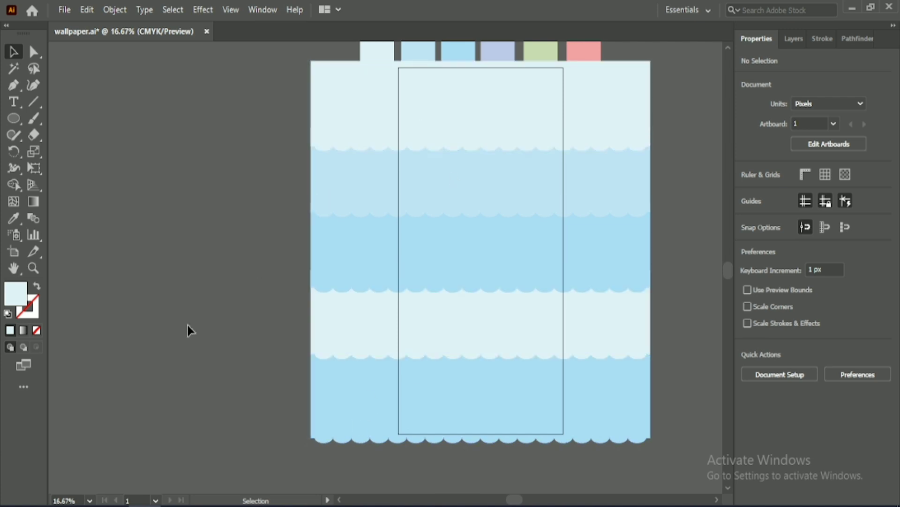
Step: Move the row of colour swatches up so it sits clear above the scalloped panels
{"action": "scroll", "coordinate": [187, 326], "scroll_direction": "up", "scroll_amount": 3}
{"action": "left_click_drag", "start_coordinate": [337, 59], "coordinate": [592, 113]}
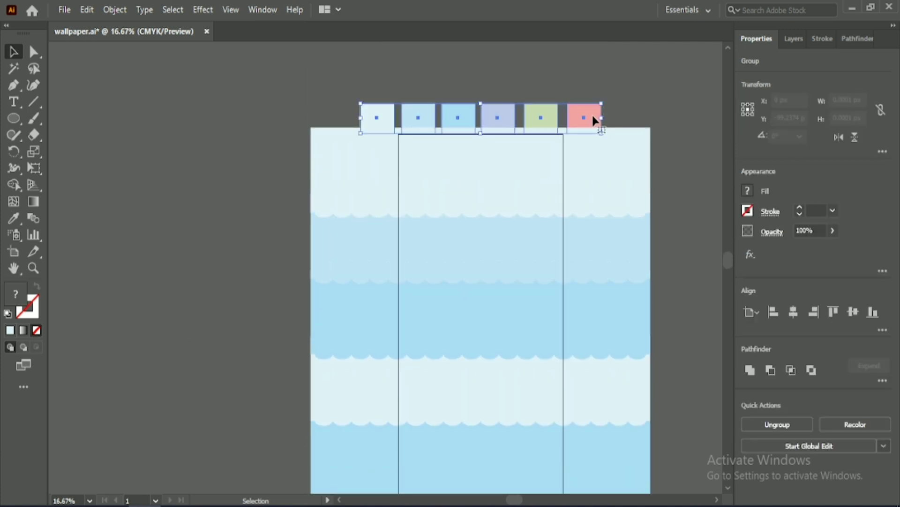
{"action": "left_click", "coordinate": [248, 225]}
{"action": "scroll", "coordinate": [443, 243], "scroll_direction": "down", "scroll_amount": 4}
Step: Centre the panel group vertically on the artboard and lock it in place
{"action": "left_click", "coordinate": [443, 246]}
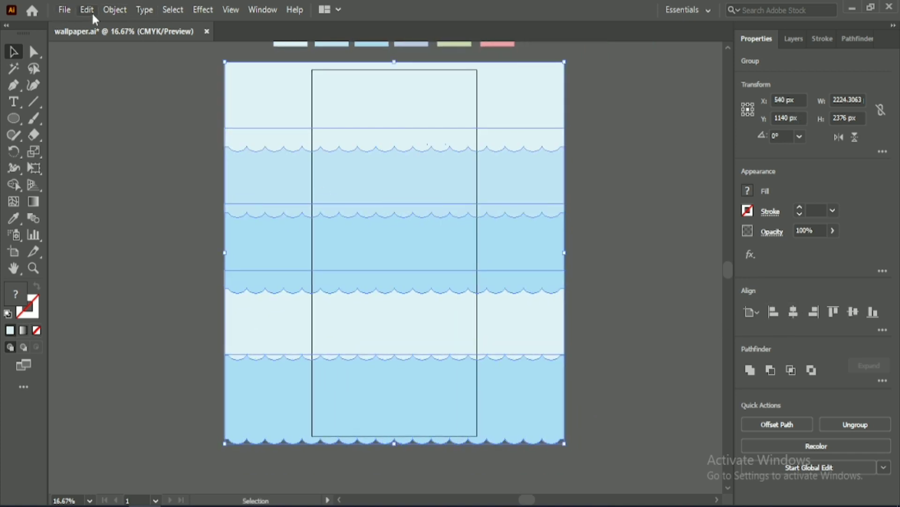
{"action": "left_click", "coordinate": [115, 10]}
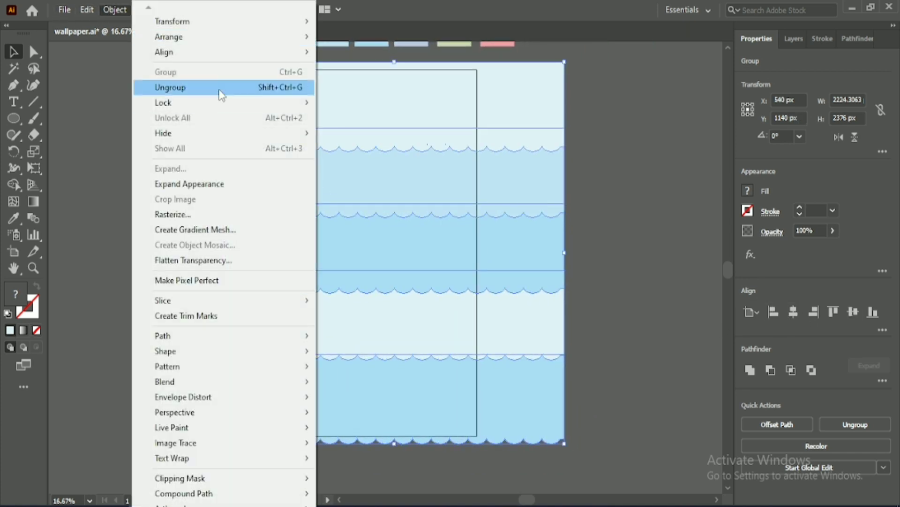
{"action": "left_click", "coordinate": [220, 87]}
{"action": "left_click", "coordinate": [115, 9]}
{"action": "mouse_move", "coordinate": [164, 102]}
{"action": "left_click", "coordinate": [351, 104]}
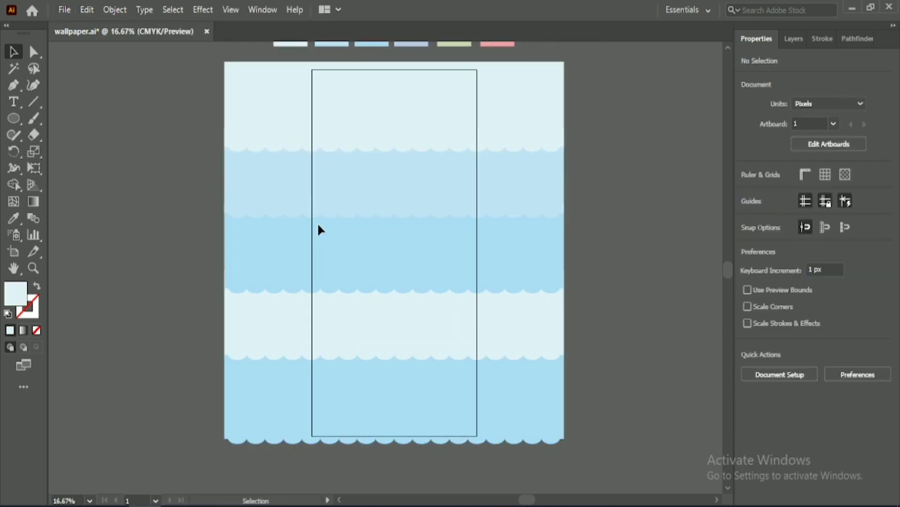
Step: Draw a closed fish-shaped outline about 150 by 40 px in the middle blue panel with the Pen tool, its lines crossing at the tail
{"action": "scroll", "coordinate": [394, 248], "scroll_direction": "up", "scroll_amount": 1}
{"action": "scroll", "coordinate": [381, 239], "scroll_direction": "down", "scroll_amount": 2}
{"action": "key", "text": "p"}
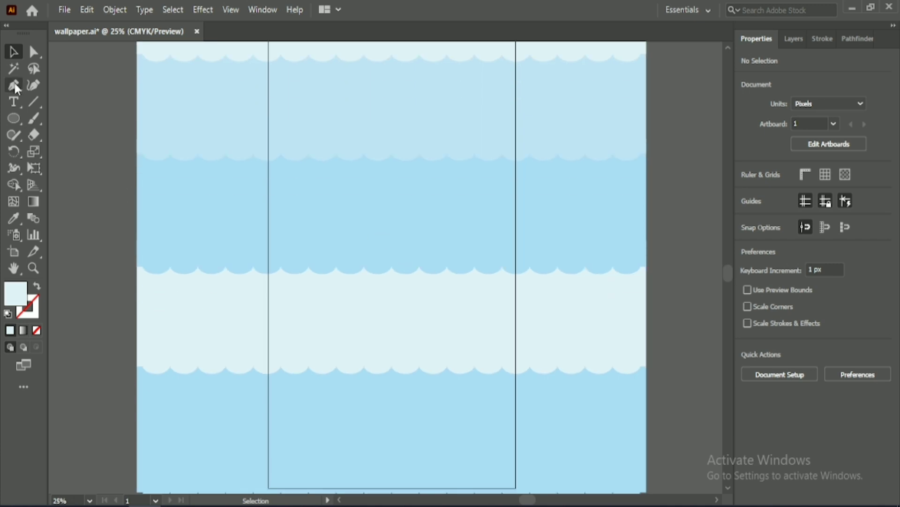
{"action": "scroll", "coordinate": [368, 230], "scroll_direction": "up", "scroll_amount": 2}
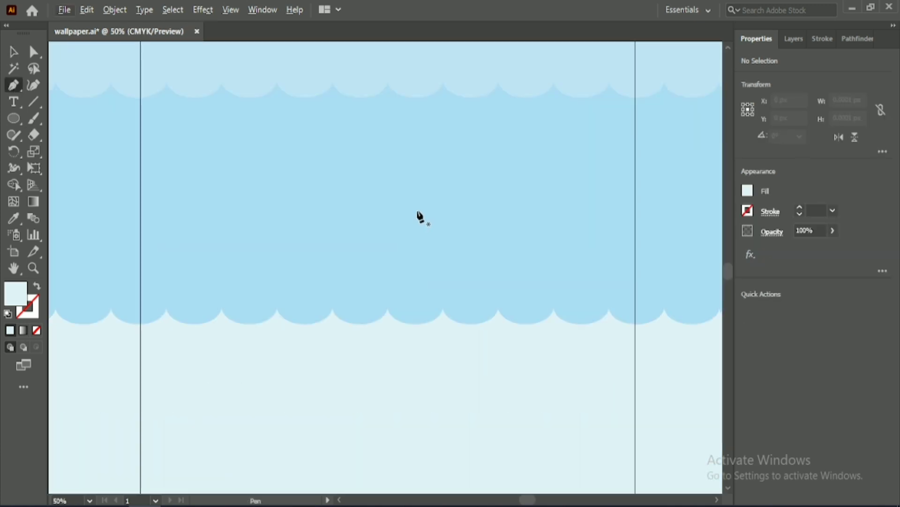
{"action": "left_click", "coordinate": [434, 202]}
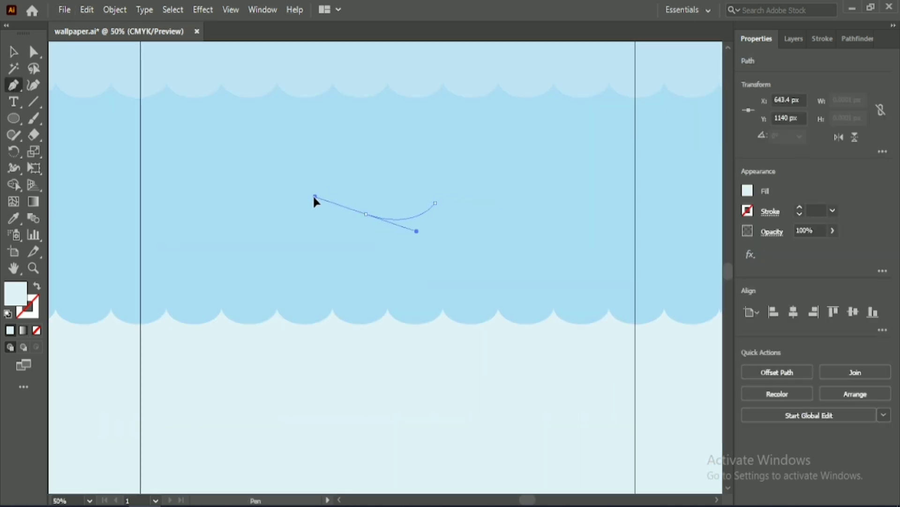
{"action": "left_click_drag", "start_coordinate": [337, 197], "coordinate": [337, 196]}
{"action": "left_click", "coordinate": [366, 214]}
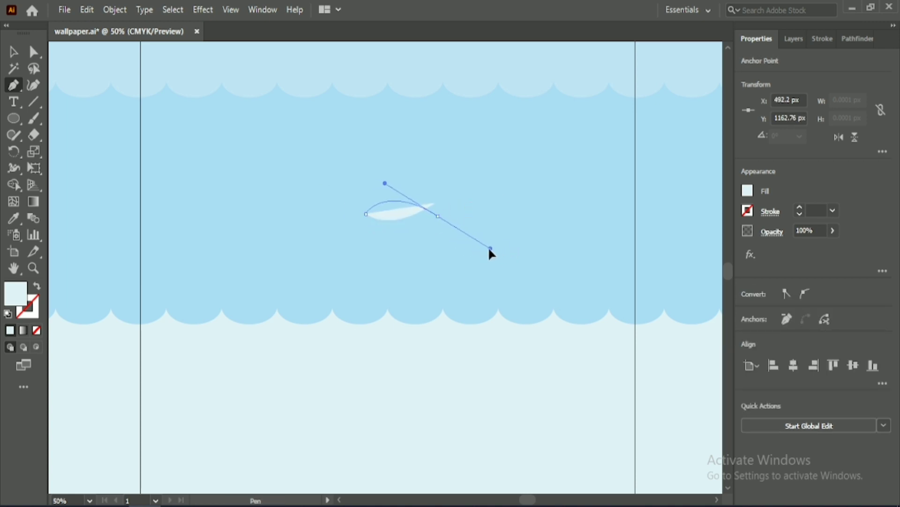
{"action": "left_click_drag", "start_coordinate": [489, 249], "coordinate": [490, 248]}
{"action": "left_click_drag", "start_coordinate": [435, 206], "coordinate": [436, 207]}
{"action": "key", "text": "v"}
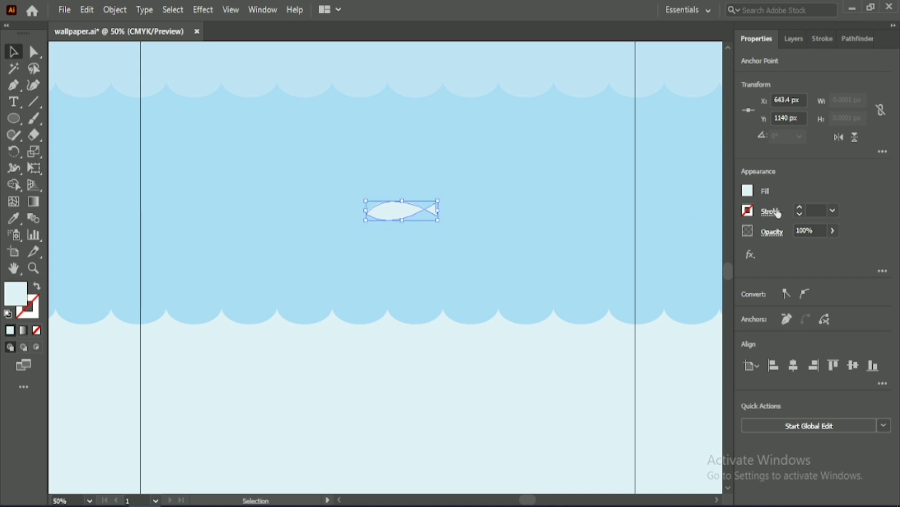
Step: Apply the lavender swatch's colour to the fish with the Eyedropper
{"action": "scroll", "coordinate": [598, 206], "scroll_direction": "down", "scroll_amount": 1}
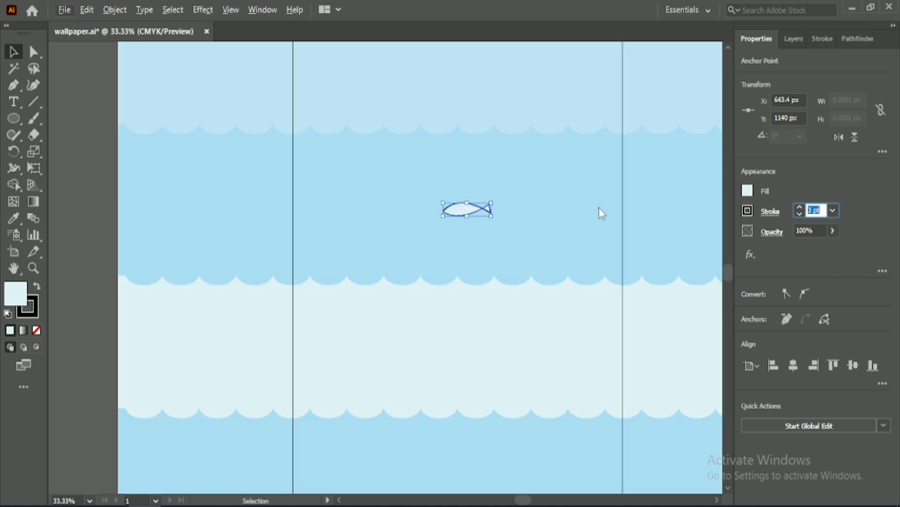
{"action": "scroll", "coordinate": [570, 233], "scroll_direction": "up", "scroll_amount": 5}
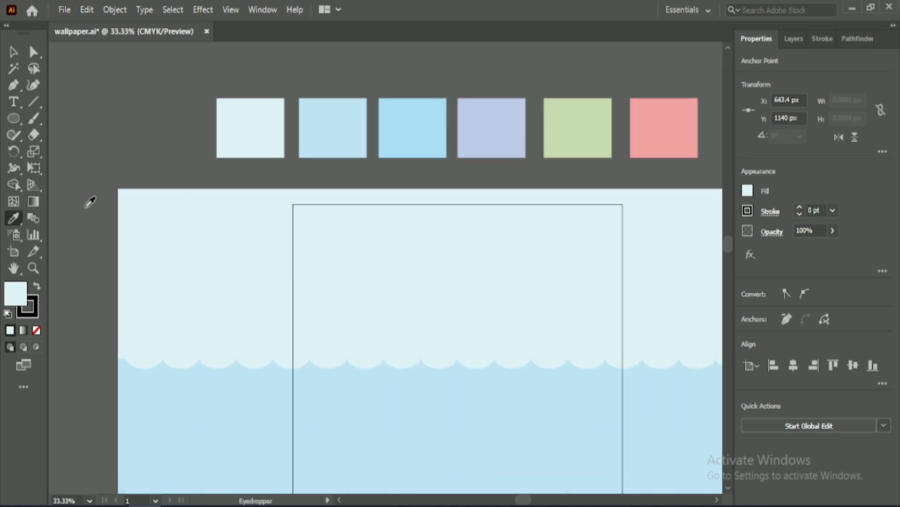
{"action": "left_click", "coordinate": [496, 126]}
{"action": "key", "text": "v"}
{"action": "scroll", "coordinate": [406, 243], "scroll_direction": "down", "scroll_amount": 4}
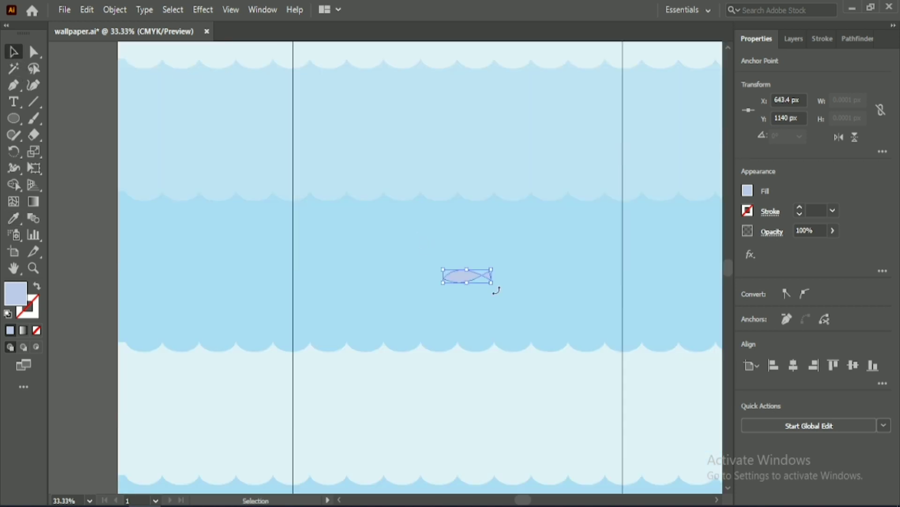
Step: Outline the lavender fish with a 4 pt dark brown stroke
{"action": "scroll", "coordinate": [496, 286], "scroll_direction": "up", "scroll_amount": 2}
{"action": "left_click", "coordinate": [747, 211]}
{"action": "left_click", "coordinate": [705, 280]}
{"action": "left_click", "coordinate": [816, 210]}
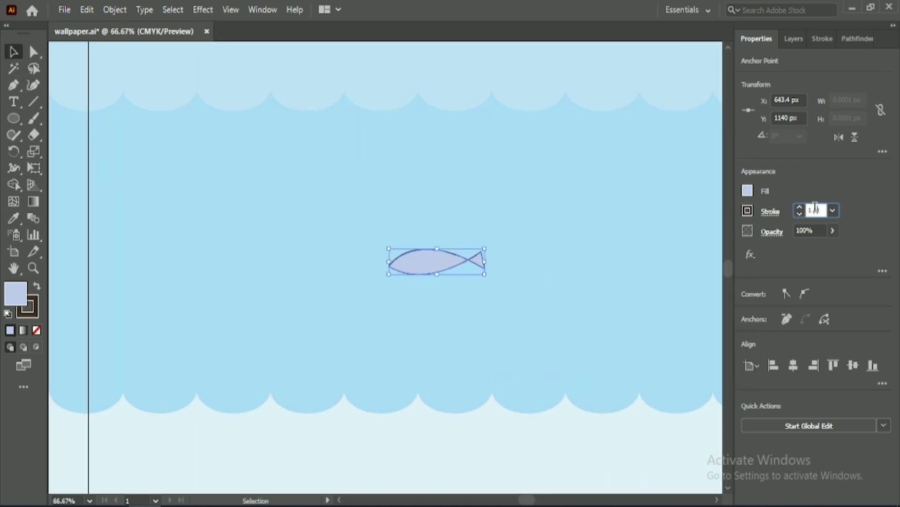
{"action": "scroll", "coordinate": [815, 208], "scroll_direction": "up", "scroll_amount": 1}
{"action": "scroll", "coordinate": [815, 208], "scroll_direction": "down", "scroll_amount": 1}
Step: Round the fish's pointed nose to a corner radius of about 10 px
{"action": "left_click", "coordinate": [33, 52]}
{"action": "left_click", "coordinate": [389, 266]}
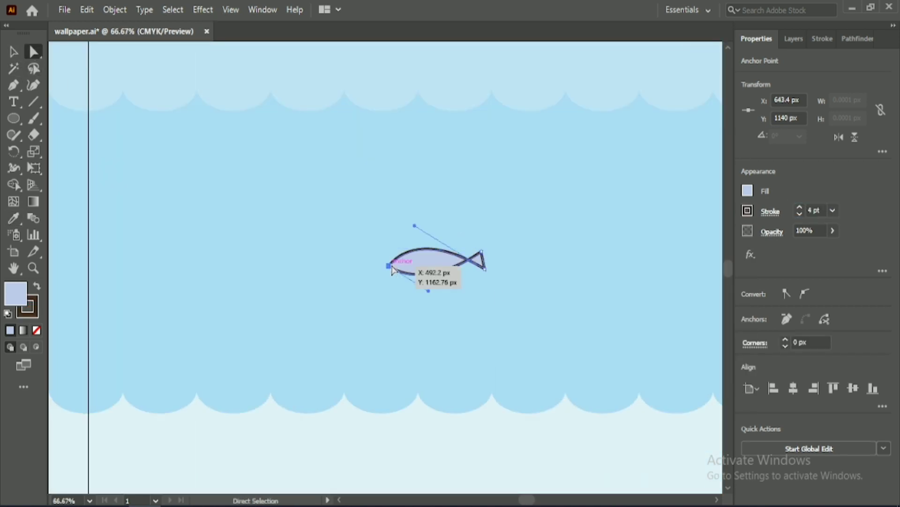
{"action": "mouse_move", "coordinate": [398, 265]}
{"action": "left_mouse_down"}
{"action": "mouse_move", "coordinate": [411, 264]}
{"action": "mouse_move", "coordinate": [400, 267]}
{"action": "left_mouse_up"}
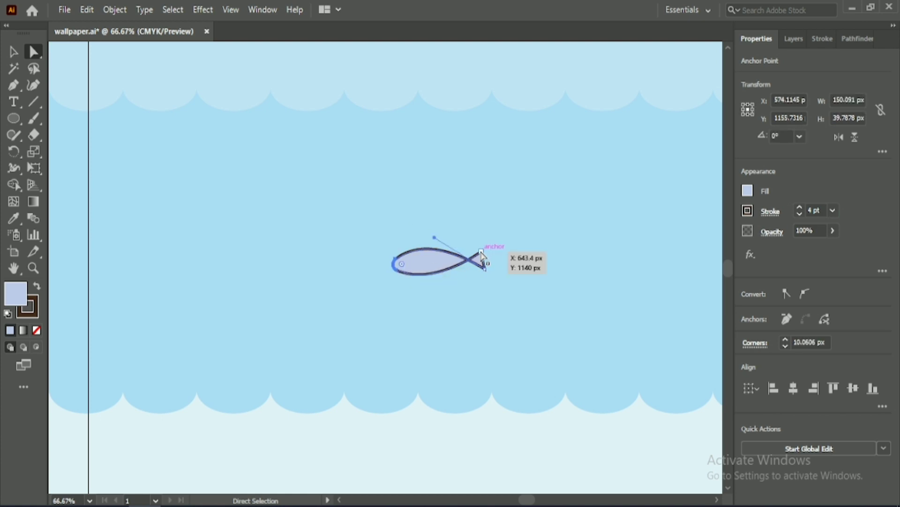
Step: Round both outer corners of the fish's tail
{"action": "left_click", "coordinate": [482, 252]}
{"action": "left_click", "coordinate": [485, 270], "text": "alt"}
{"action": "left_click_drag", "start_coordinate": [480, 265], "coordinate": [475, 264]}
{"action": "scroll", "coordinate": [466, 297], "scroll_direction": "up", "scroll_amount": 3}
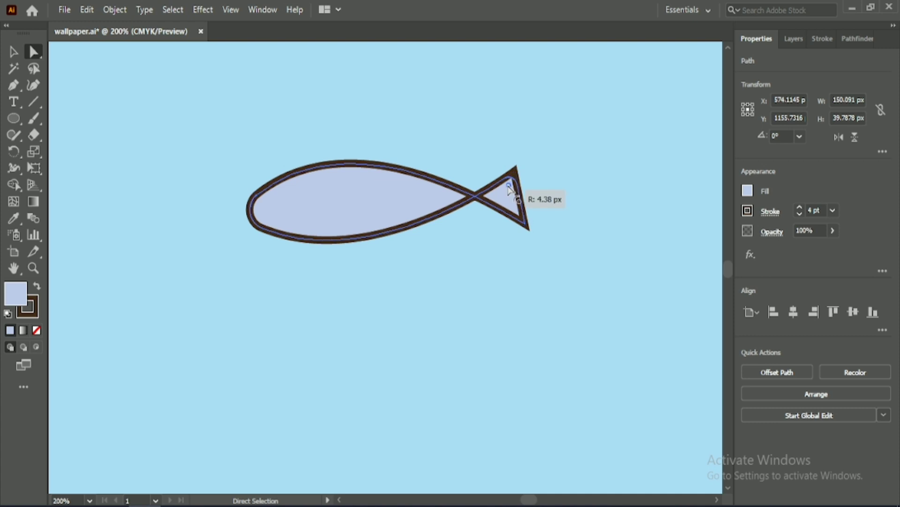
{"action": "left_click_drag", "start_coordinate": [511, 190], "coordinate": [512, 191]}
{"action": "left_click_drag", "start_coordinate": [522, 221], "coordinate": [516, 209]}
{"action": "left_click", "coordinate": [415, 276]}
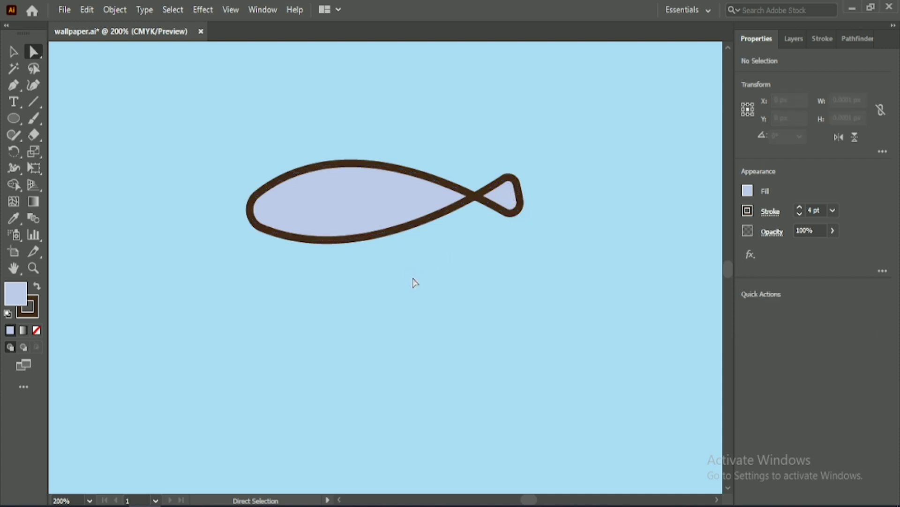
Step: Recolour the fish with the green swatch using the Eyedropper
{"action": "key", "text": "v"}
{"action": "left_click", "coordinate": [311, 221]}
{"action": "key", "text": "i"}
{"action": "scroll", "coordinate": [413, 227], "scroll_direction": "down", "scroll_amount": 5}
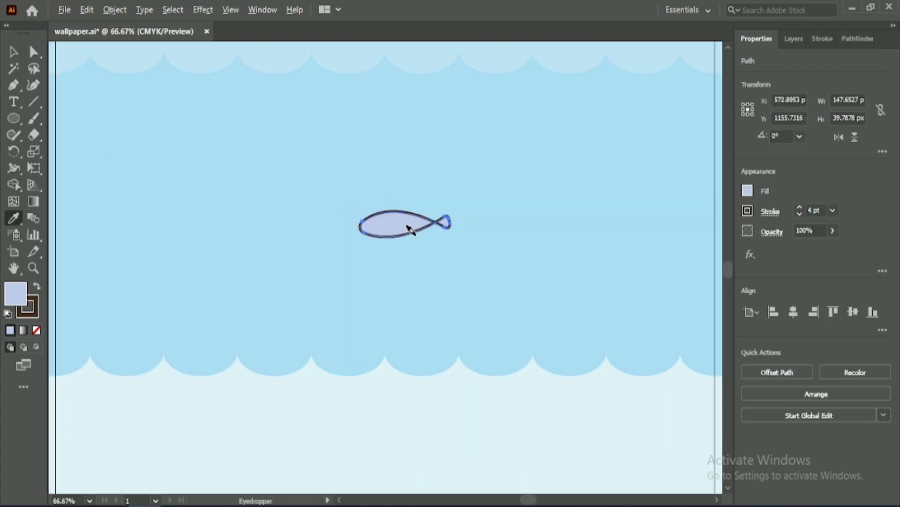
{"action": "left_click", "coordinate": [521, 68]}
{"action": "key", "text": "v"}
{"action": "scroll", "coordinate": [420, 292], "scroll_direction": "down", "scroll_amount": 5}
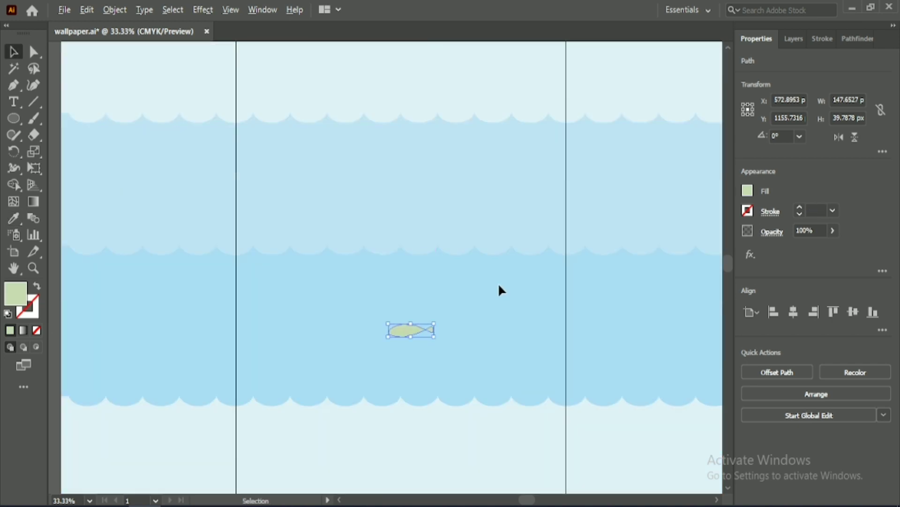
Step: Outline the green fish with a 5 pt dark brown stroke
{"action": "scroll", "coordinate": [499, 292], "scroll_direction": "up", "scroll_amount": 2}
{"action": "scroll", "coordinate": [807, 220], "scroll_direction": "down", "scroll_amount": 1}
{"action": "scroll", "coordinate": [812, 204], "scroll_direction": "up", "scroll_amount": 4}
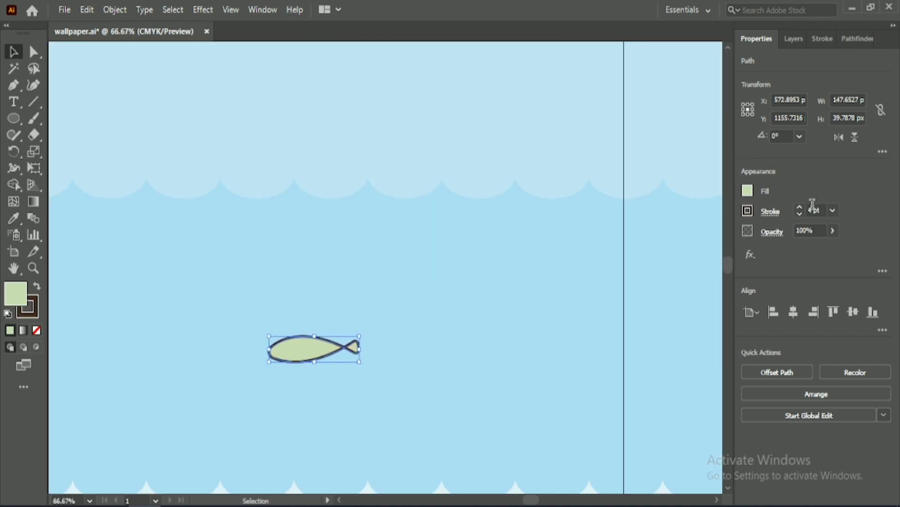
{"action": "left_click", "coordinate": [505, 331]}
{"action": "left_click_drag", "start_coordinate": [453, 272], "coordinate": [561, 211]}
Step: Draw a small circle about 6 px across above the fish's head
{"action": "scroll", "coordinate": [459, 304], "scroll_direction": "up", "scroll_amount": 2}
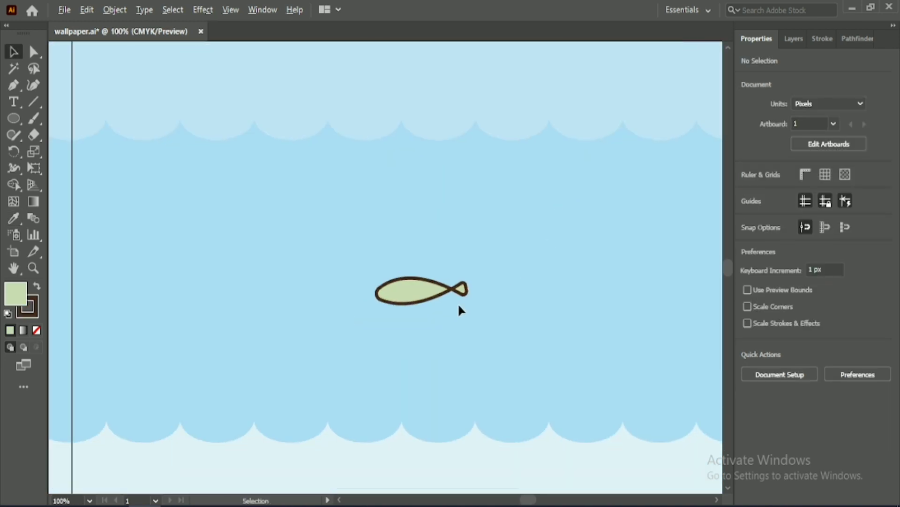
{"action": "left_click", "coordinate": [12, 119]}
{"action": "left_click_drag", "start_coordinate": [229, 205], "coordinate": [232, 209]}
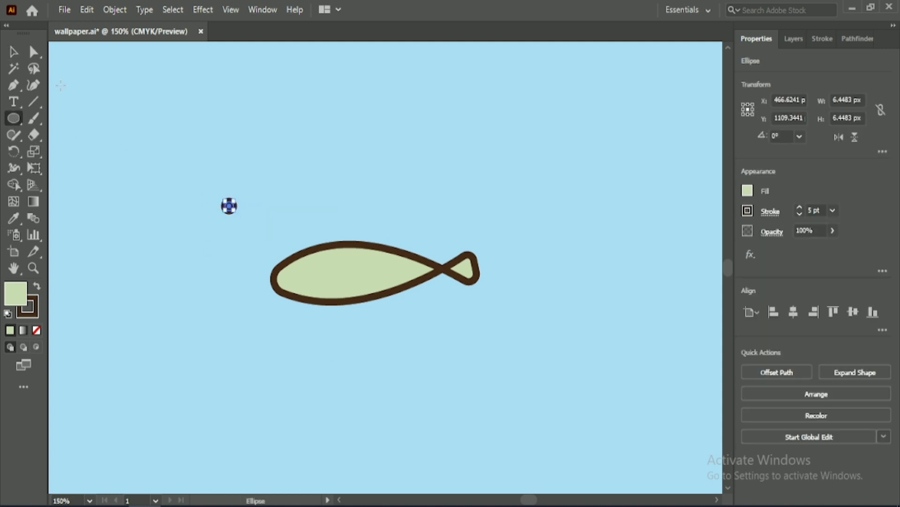
Step: Give the small circle a solid dark brown fill with no stroke and place it on the fish's head as an eye
{"action": "left_click", "coordinate": [15, 51]}
{"action": "left_click", "coordinate": [197, 185]}
{"action": "left_click", "coordinate": [229, 207]}
{"action": "left_click", "coordinate": [748, 193]}
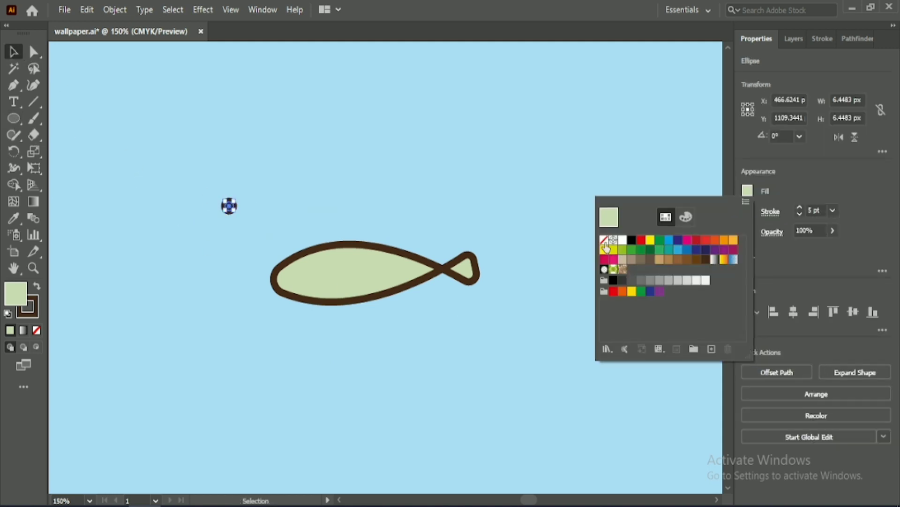
{"action": "left_click", "coordinate": [605, 241]}
{"action": "left_click", "coordinate": [36, 287]}
{"action": "left_click_drag", "start_coordinate": [229, 207], "coordinate": [292, 279]}
{"action": "left_click", "coordinate": [244, 235]}
Step: Draw two small circles, the lower about 8 px across, stacked above the fish's mouth
{"action": "key", "text": "l"}
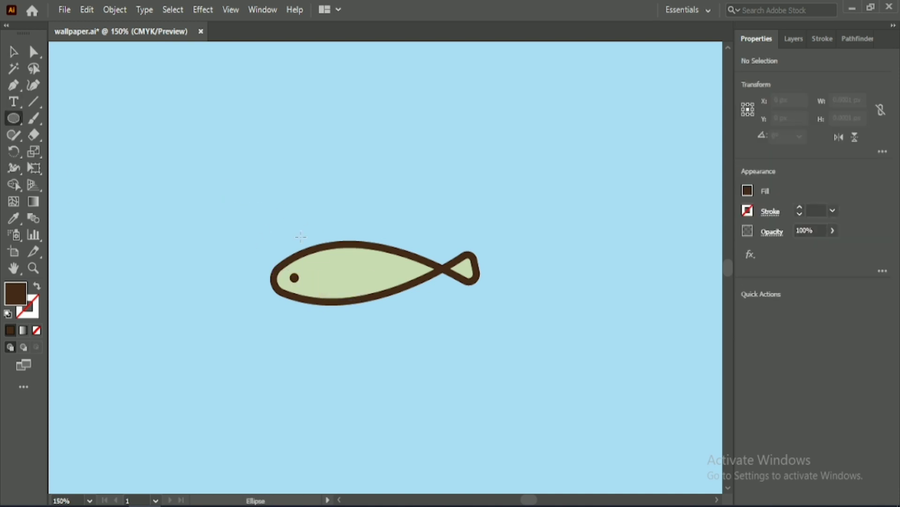
{"action": "left_click_drag", "start_coordinate": [264, 251], "coordinate": [275, 262]}
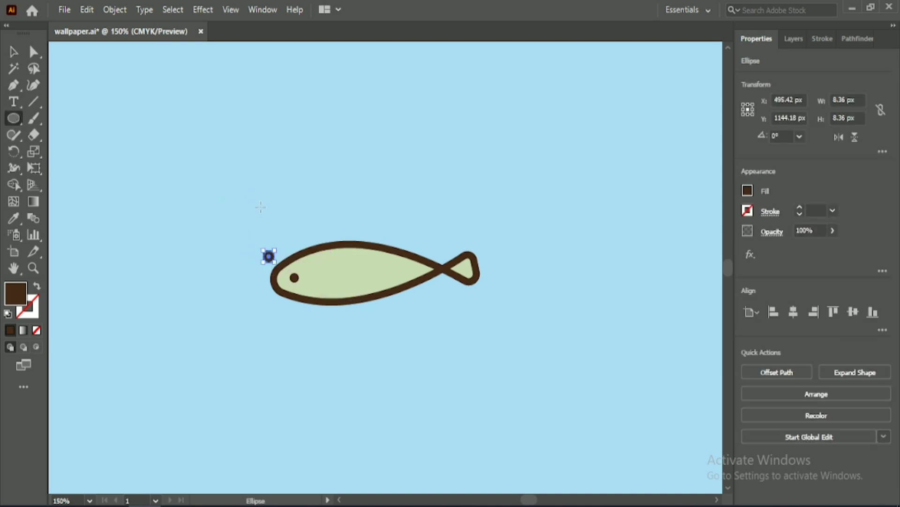
{"action": "left_click_drag", "start_coordinate": [258, 215], "coordinate": [274, 231]}
Step: Give both bubble circles a white fill and a 2 pt dark brown stroke
{"action": "left_click", "coordinate": [271, 259], "text": "shift"}
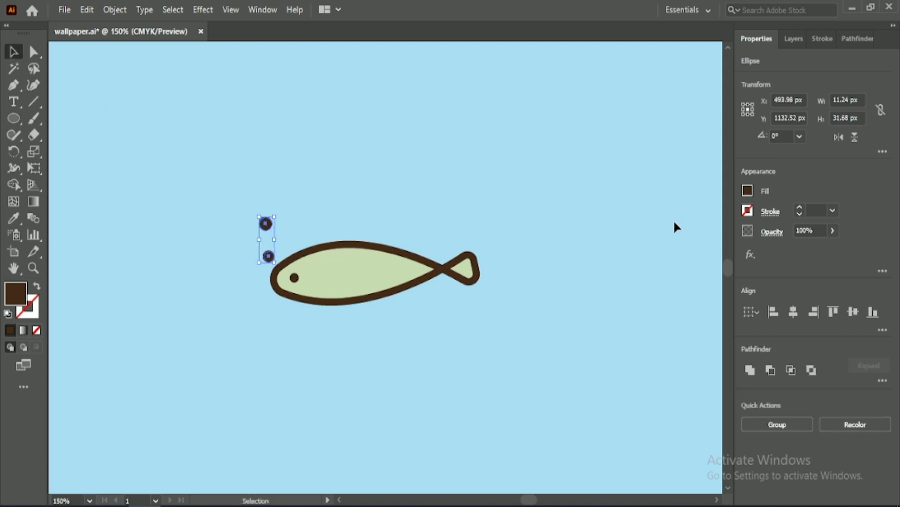
{"action": "key", "text": "shift+x"}
{"action": "left_click", "coordinate": [748, 192]}
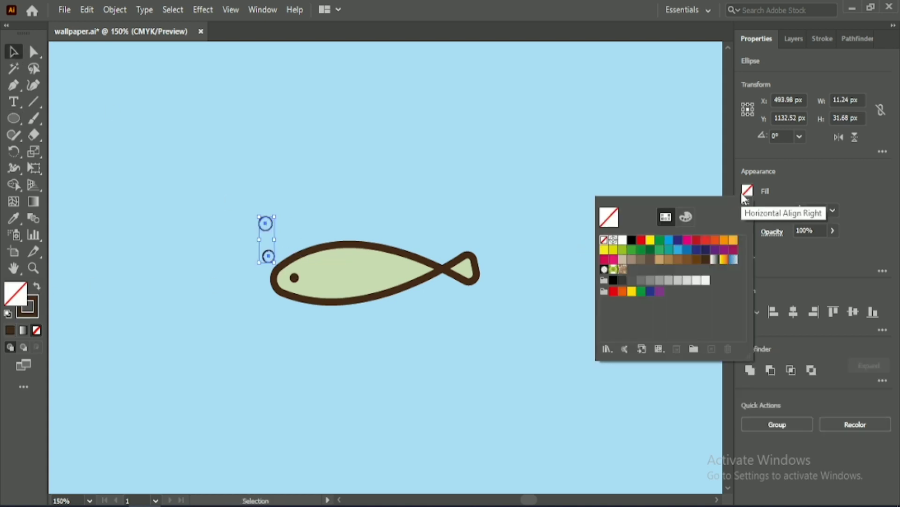
{"action": "left_click", "coordinate": [622, 240]}
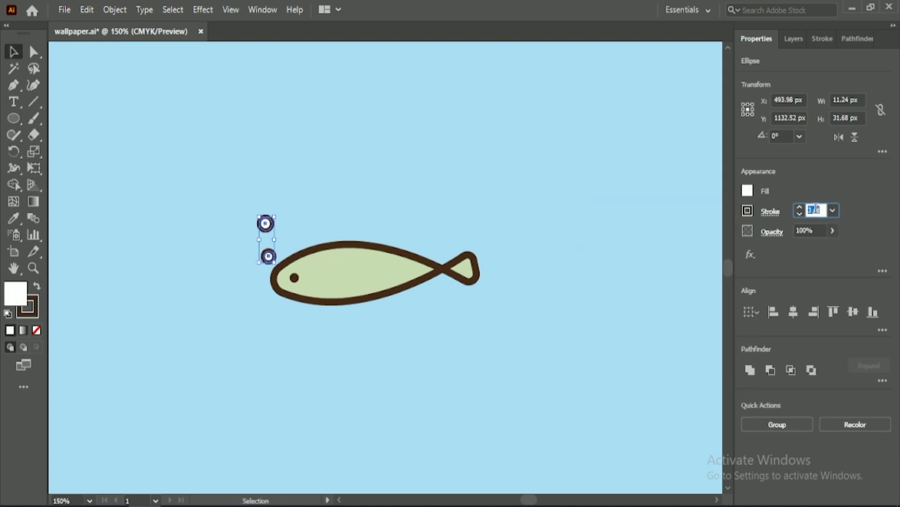
Step: Shrink the bubbles, the upper one to about 6 px, and reposition them above the fish's mouth
{"action": "mouse_move", "coordinate": [259, 239]}
{"action": "left_mouse_down"}
{"action": "mouse_move", "coordinate": [267, 257]}
{"action": "mouse_move", "coordinate": [270, 227]}
{"action": "left_mouse_up"}
{"action": "left_click", "coordinate": [310, 193]}
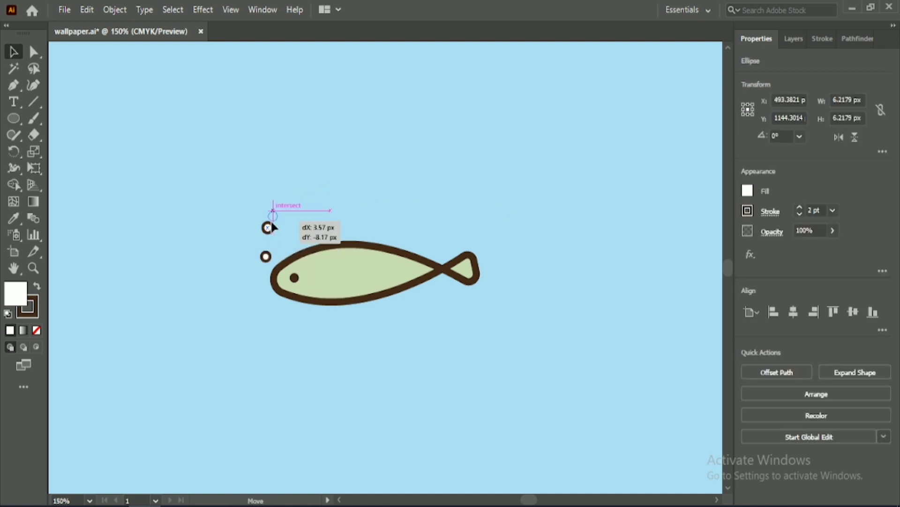
{"action": "left_click", "coordinate": [386, 188]}
Step: Group the fish, its eye and the bubbles, and move the group slightly left and down within the middle blue panel
{"action": "scroll", "coordinate": [476, 306], "scroll_direction": "down", "scroll_amount": 2}
{"action": "left_click_drag", "start_coordinate": [592, 369], "coordinate": [467, 240]}
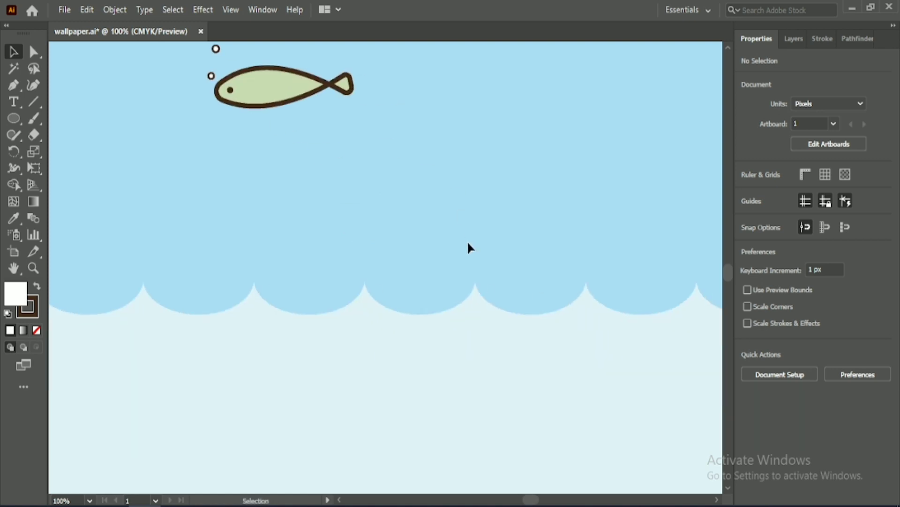
{"action": "scroll", "coordinate": [467, 240], "scroll_direction": "down", "scroll_amount": 3}
{"action": "left_click_drag", "start_coordinate": [352, 150], "coordinate": [448, 230]}
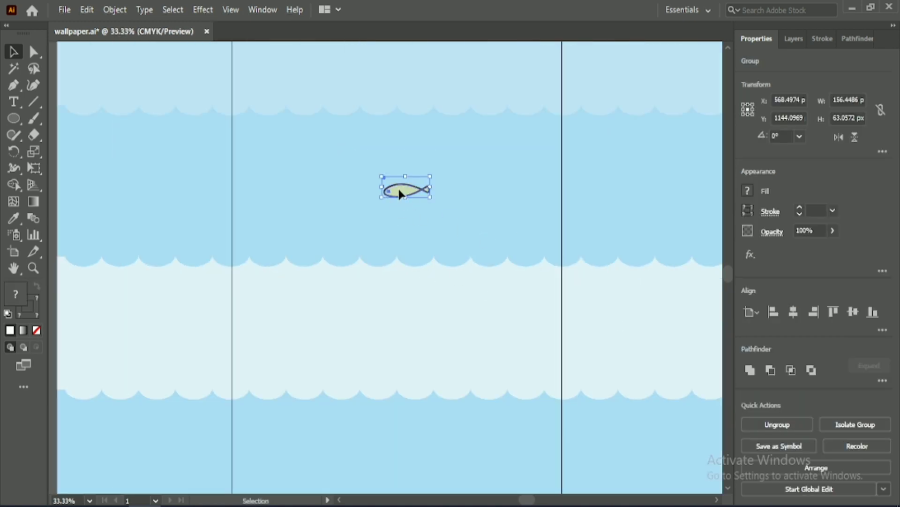
{"action": "left_click_drag", "start_coordinate": [398, 186], "coordinate": [346, 201]}
{"action": "left_click", "coordinate": [422, 305]}
Step: Draw the rounded body of a larger fish with the Pen tool near the top of the pale panel, leaving the tail end open
{"action": "scroll", "coordinate": [422, 305], "scroll_direction": "up", "scroll_amount": 3}
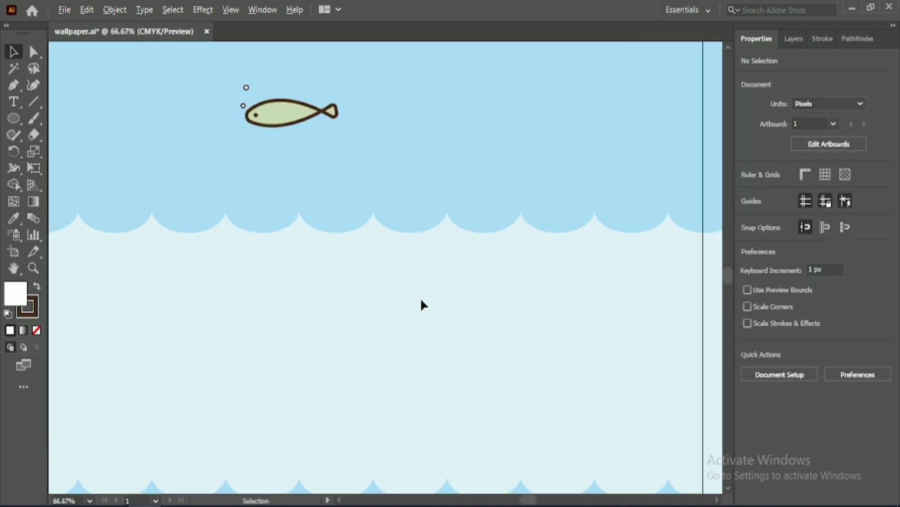
{"action": "left_click", "coordinate": [13, 84]}
{"action": "left_click", "coordinate": [479, 211]}
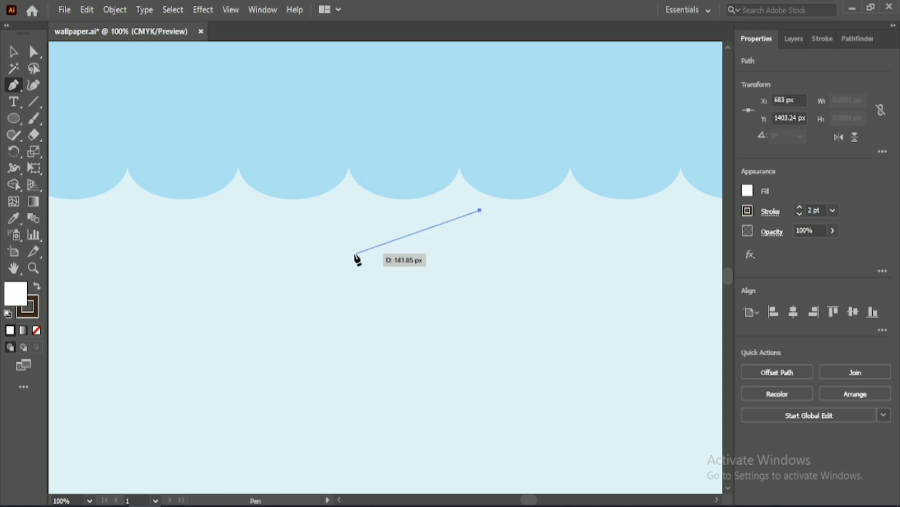
{"action": "left_click_drag", "start_coordinate": [311, 247], "coordinate": [312, 255]}
{"action": "left_click_drag", "start_coordinate": [301, 304], "coordinate": [280, 294]}
{"action": "left_click", "coordinate": [321, 239]}
{"action": "left_click_drag", "start_coordinate": [477, 226], "coordinate": [634, 211]}
{"action": "key", "text": "ctrl+z"}
{"action": "left_click", "coordinate": [480, 254]}
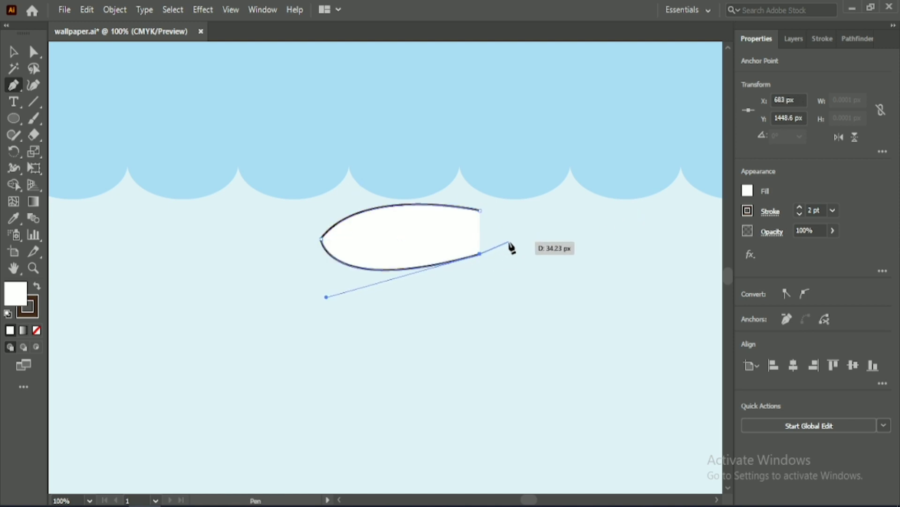
Step: Continue the outline into a forked tail and close the fish shape, about 250 px long overall
{"action": "left_click", "coordinate": [512, 244]}
{"action": "left_click", "coordinate": [541, 261]}
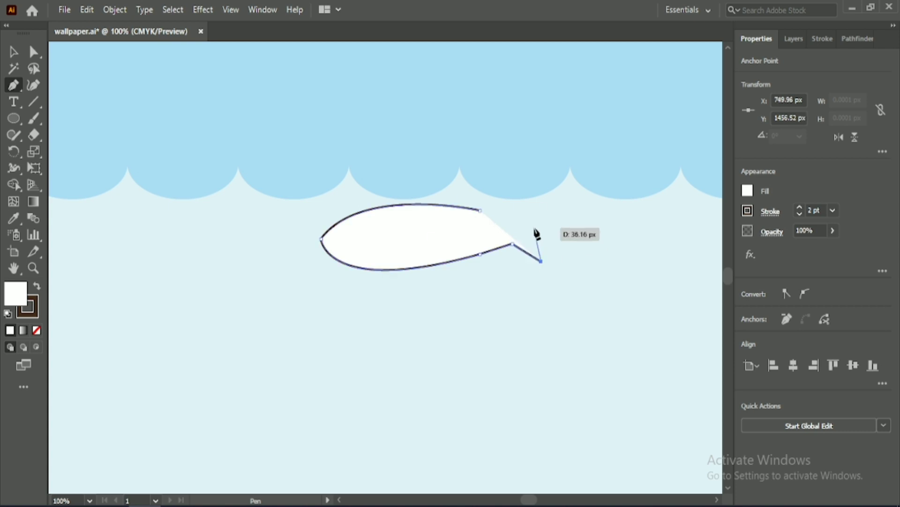
{"action": "left_click_drag", "start_coordinate": [542, 228], "coordinate": [555, 183]}
{"action": "left_click", "coordinate": [541, 228]}
{"action": "left_click", "coordinate": [557, 200]}
{"action": "left_click_drag", "start_coordinate": [513, 206], "coordinate": [457, 206]}
Step: Round the new fish's nose, the upper bend before its tail and both tail tips
{"action": "left_click", "coordinate": [37, 54]}
{"action": "left_click", "coordinate": [321, 240]}
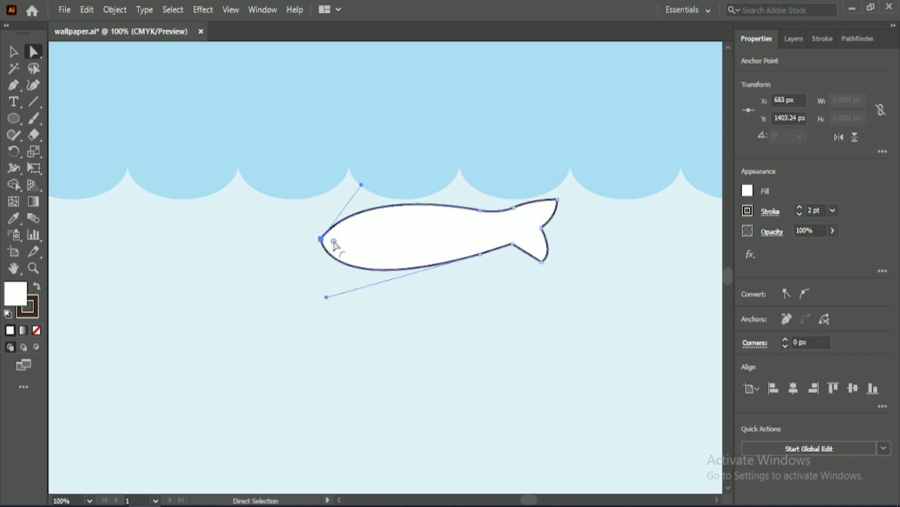
{"action": "left_click_drag", "start_coordinate": [333, 241], "coordinate": [345, 242]}
{"action": "left_click", "coordinate": [513, 207]}
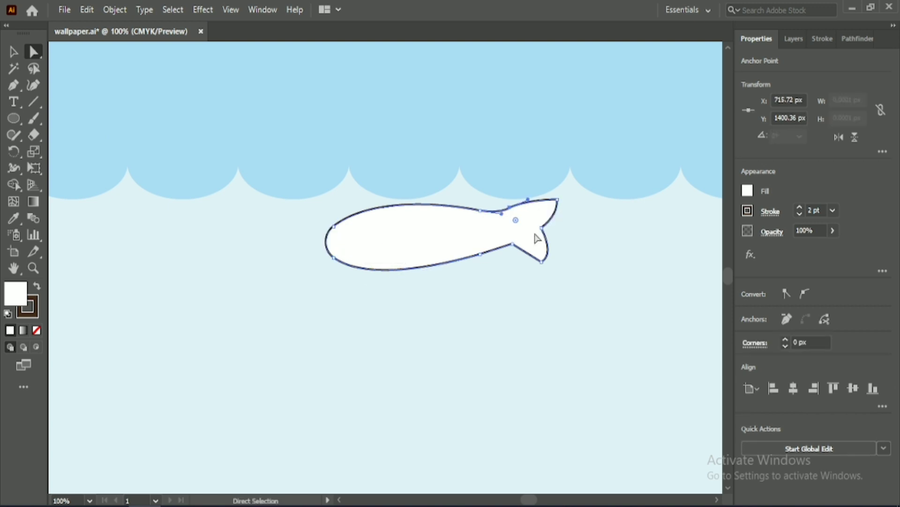
{"action": "left_click_drag", "start_coordinate": [515, 222], "coordinate": [509, 282]}
{"action": "left_click", "coordinate": [542, 261]}
{"action": "left_click_drag", "start_coordinate": [539, 249], "coordinate": [538, 254]}
{"action": "left_click", "coordinate": [549, 205]}
{"action": "left_click", "coordinate": [557, 200]}
{"action": "left_click_drag", "start_coordinate": [548, 208], "coordinate": [543, 209]}
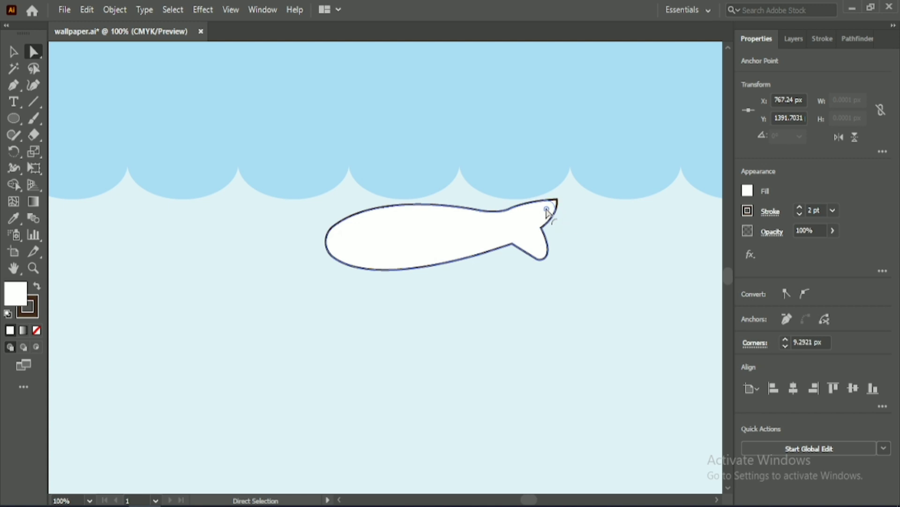
{"action": "left_click", "coordinate": [503, 278]}
Step: Fill the large fish with the lavender colour sampled from the palette swatches above the artwork
{"action": "left_click", "coordinate": [433, 241]}
{"action": "key", "text": "i"}
{"action": "scroll", "coordinate": [408, 216], "scroll_direction": "down", "scroll_amount": 4}
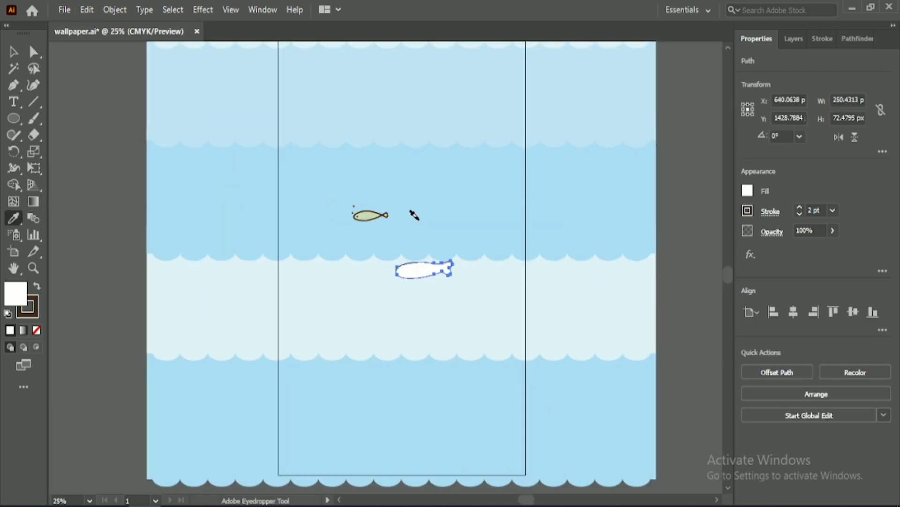
{"action": "scroll", "coordinate": [420, 204], "scroll_direction": "up", "scroll_amount": 5}
{"action": "scroll", "coordinate": [427, 154], "scroll_direction": "up", "scroll_amount": 1}
{"action": "left_click", "coordinate": [428, 116]}
{"action": "left_click", "coordinate": [15, 53]}
Step: Duplicate the green fish group and place the copy in the pale panel, below and left of the lavender fish
{"action": "scroll", "coordinate": [457, 305], "scroll_direction": "down", "scroll_amount": 6}
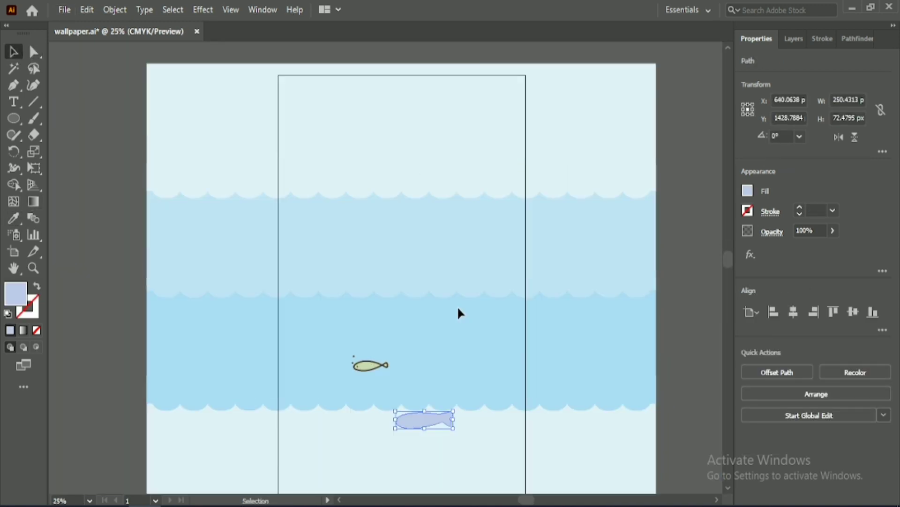
{"action": "scroll", "coordinate": [457, 305], "scroll_direction": "up", "scroll_amount": 3}
{"action": "scroll", "coordinate": [457, 305], "scroll_direction": "down", "scroll_amount": 5}
{"action": "left_click_drag", "start_coordinate": [370, 331], "coordinate": [346, 445]}
Step: Recolour the copied fish with the pink palette swatch and a 4 pt dark brown stroke, and shift it slightly right and down
{"action": "key", "text": "i"}
{"action": "scroll", "coordinate": [572, 145], "scroll_direction": "up", "scroll_amount": 3}
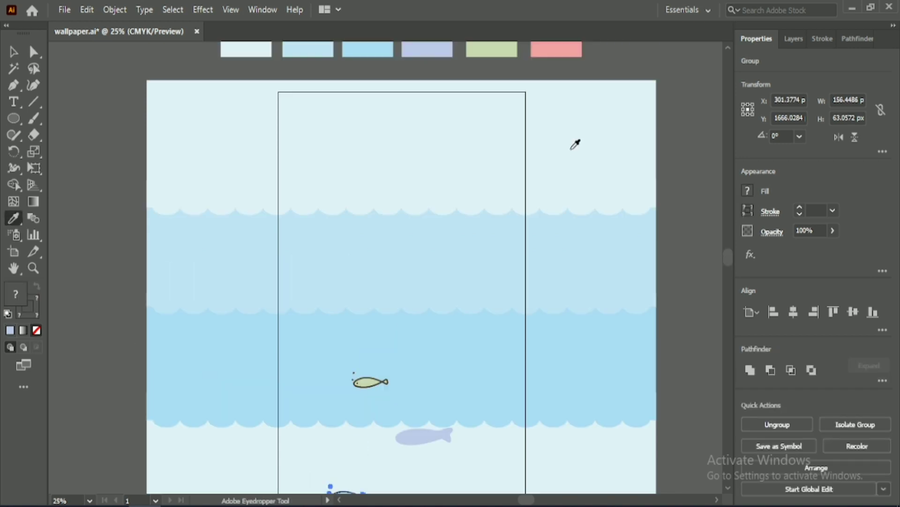
{"action": "left_click", "coordinate": [563, 86]}
{"action": "key", "text": "v"}
{"action": "scroll", "coordinate": [404, 257], "scroll_direction": "down", "scroll_amount": 3}
{"action": "scroll", "coordinate": [437, 325], "scroll_direction": "up", "scroll_amount": 2}
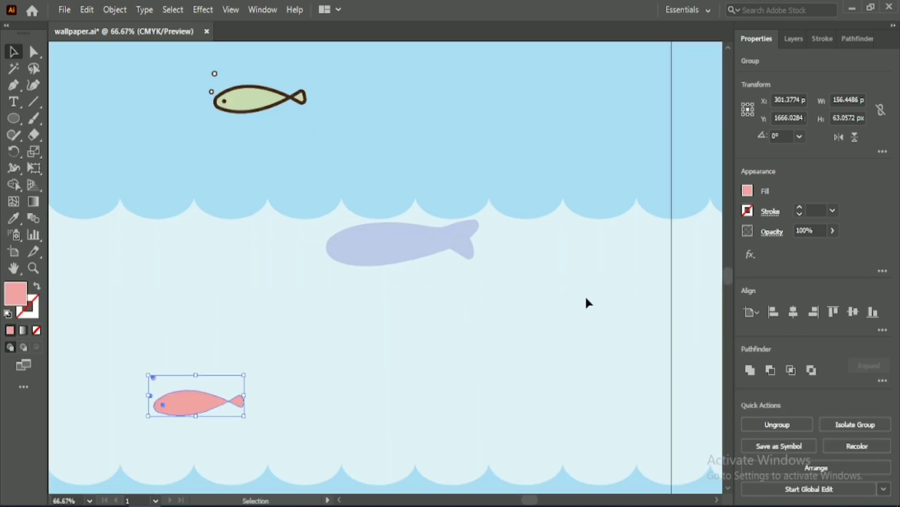
{"action": "left_click", "coordinate": [401, 360]}
{"action": "left_click_drag", "start_coordinate": [201, 413], "coordinate": [283, 433]}
Step: Ungroup the pink fish and give its two bubbles a solid dark brown fill with no stroke
{"action": "left_click", "coordinate": [776, 426]}
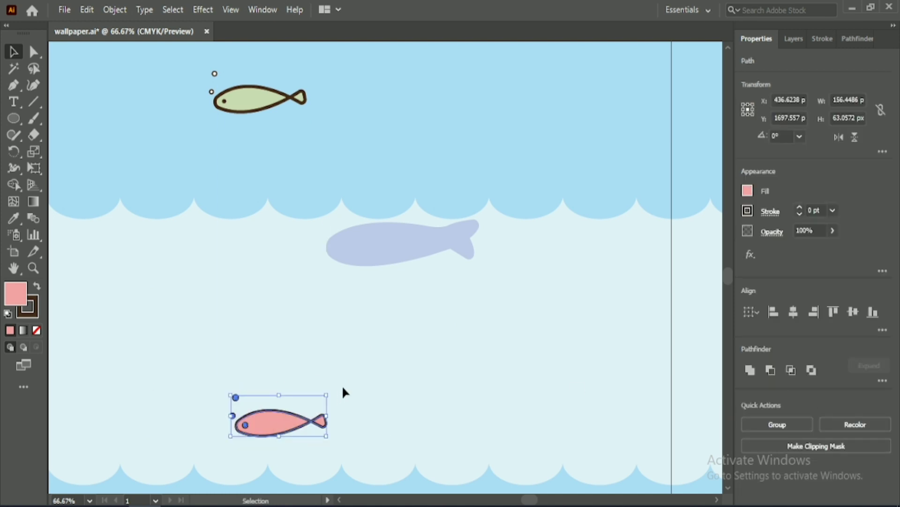
{"action": "left_click", "coordinate": [343, 388]}
{"action": "left_click_drag", "start_coordinate": [206, 380], "coordinate": [233, 417]}
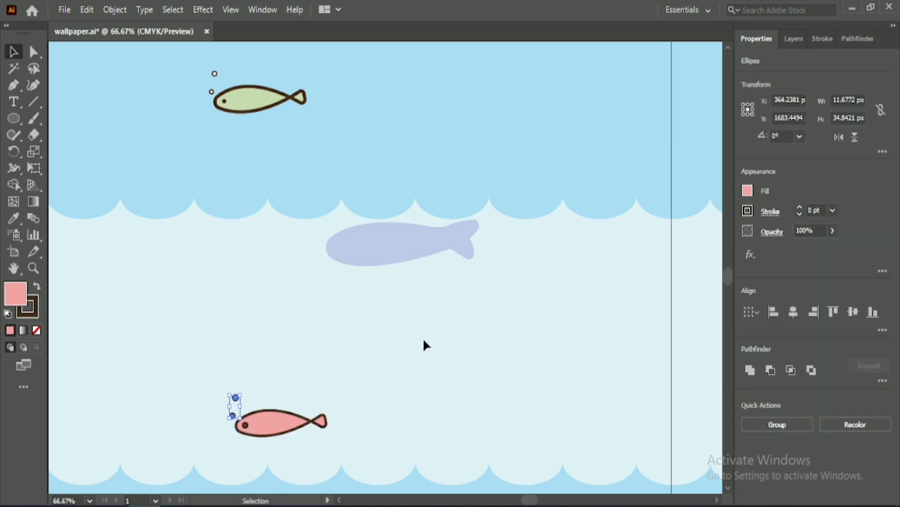
{"action": "left_click", "coordinate": [36, 286]}
{"action": "left_click", "coordinate": [749, 207]}
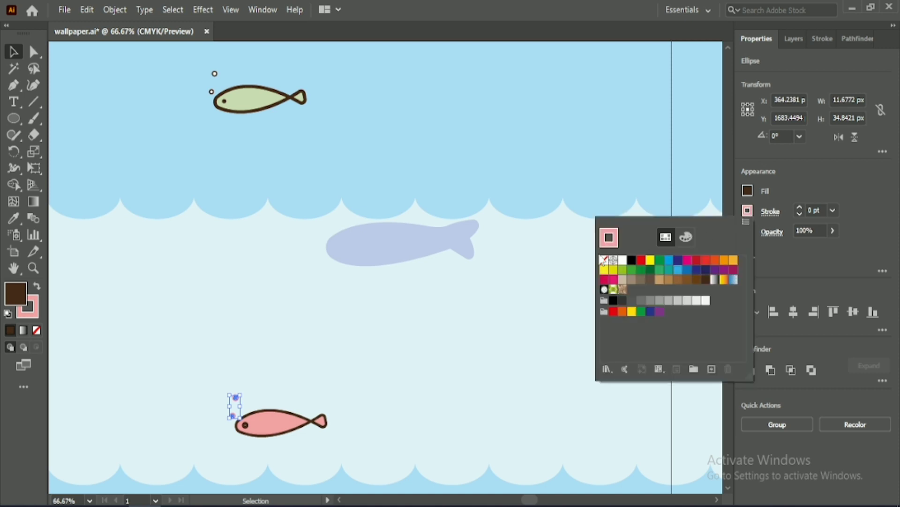
{"action": "left_click", "coordinate": [609, 235]}
{"action": "left_click", "coordinate": [441, 290]}
{"action": "left_click", "coordinate": [319, 317]}
Step: Copy the bubbles' solid dark brown, strokeless appearance onto the pink fish's eye
{"action": "left_click", "coordinate": [245, 424]}
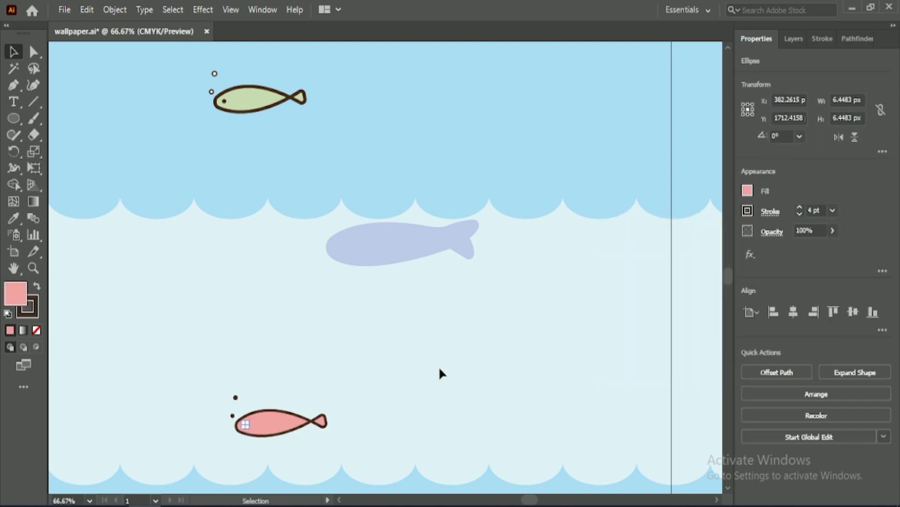
{"action": "left_click", "coordinate": [14, 218]}
{"action": "left_click", "coordinate": [235, 398]}
{"action": "key", "text": "v"}
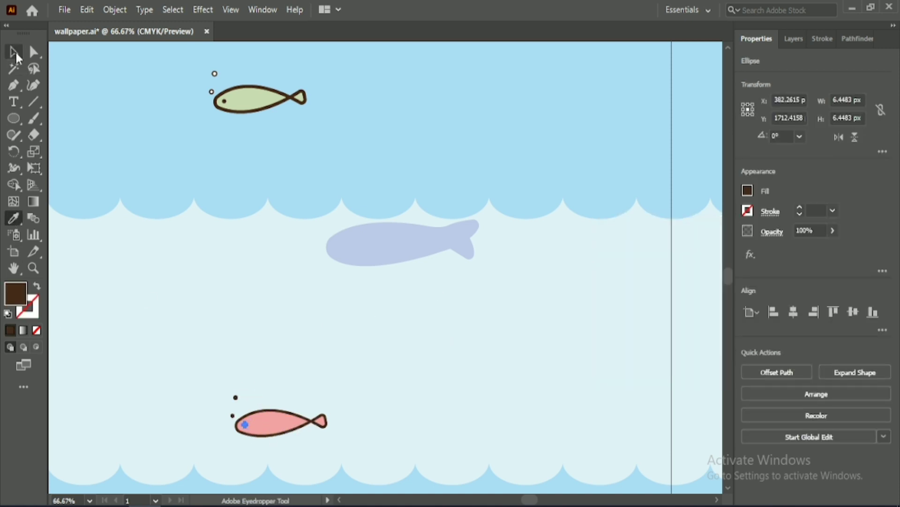
Step: Group the pink fish with its eye and bubbles
{"action": "left_click", "coordinate": [413, 355]}
{"action": "left_click_drag", "start_coordinate": [300, 438], "coordinate": [375, 452]}
{"action": "left_click", "coordinate": [793, 421]}
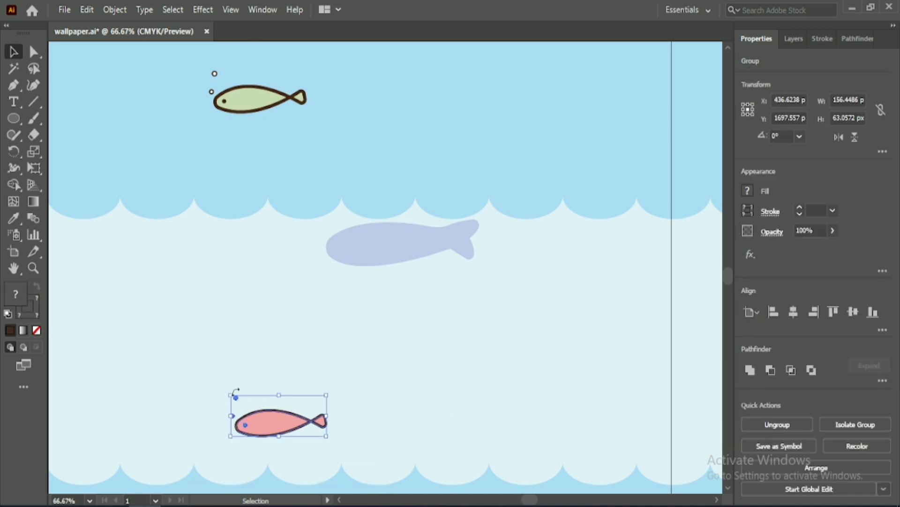
Step: Shrink the pink fish group to about 117 by 47 px and move it slightly up and left in the pale panel
{"action": "left_click_drag", "start_coordinate": [230, 395], "coordinate": [255, 398]}
{"action": "scroll", "coordinate": [386, 370], "scroll_direction": "down", "scroll_amount": 2}
{"action": "scroll", "coordinate": [387, 371], "scroll_direction": "down", "scroll_amount": 1}
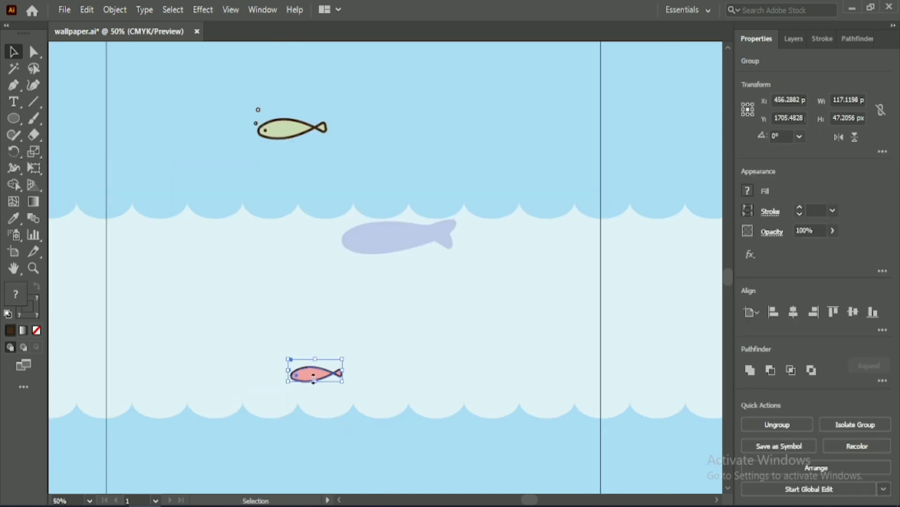
{"action": "left_click_drag", "start_coordinate": [313, 377], "coordinate": [295, 342]}
{"action": "left_click", "coordinate": [422, 291]}
Step: Give the lavender fish a dark brown outline
{"action": "scroll", "coordinate": [421, 289], "scroll_direction": "up", "scroll_amount": 3}
{"action": "left_click", "coordinate": [361, 129]}
{"action": "scroll", "coordinate": [361, 130], "scroll_direction": "up", "scroll_amount": 2}
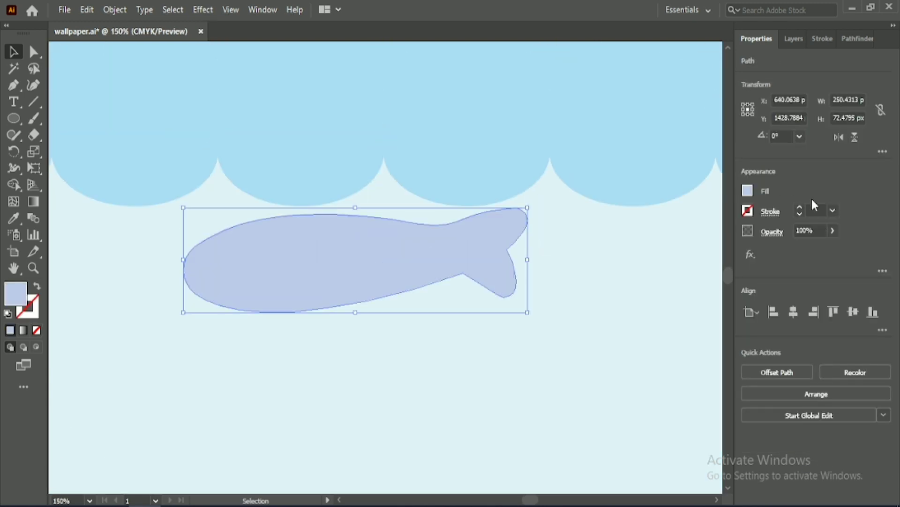
{"action": "scroll", "coordinate": [812, 205], "scroll_direction": "up", "scroll_amount": 3}
Step: Round the lower inner corner where the lavender fish's tail begins and the notch between its tail fins
{"action": "left_click", "coordinate": [33, 51]}
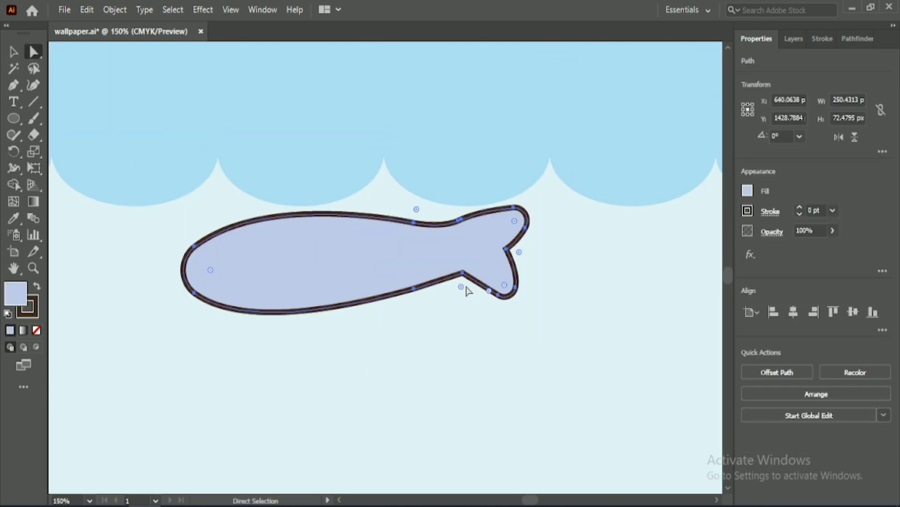
{"action": "left_click_drag", "start_coordinate": [466, 287], "coordinate": [468, 309]}
{"action": "left_click_drag", "start_coordinate": [518, 252], "coordinate": [526, 256]}
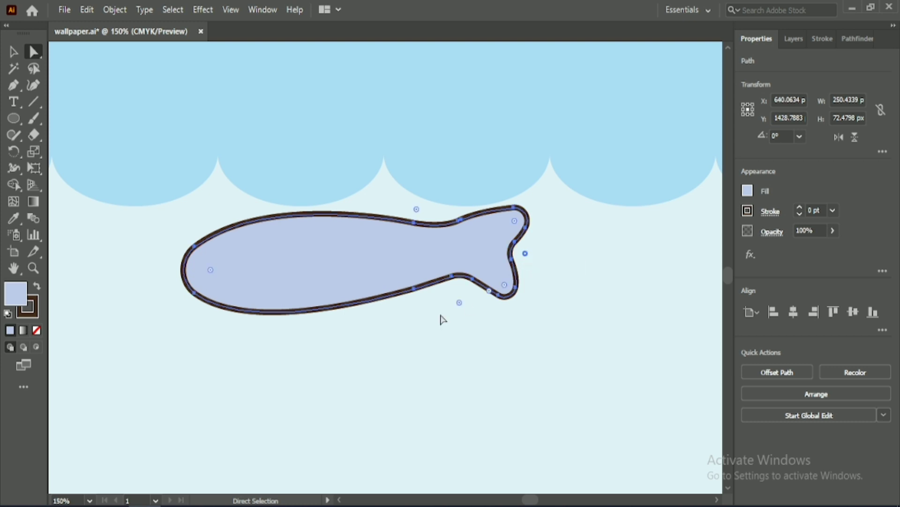
{"action": "left_click", "coordinate": [441, 319]}
Step: Draw a circular eye about 7 px across on the lavender fish's head, filled dark brown with no stroke
{"action": "left_click_drag", "start_coordinate": [261, 361], "coordinate": [287, 336]}
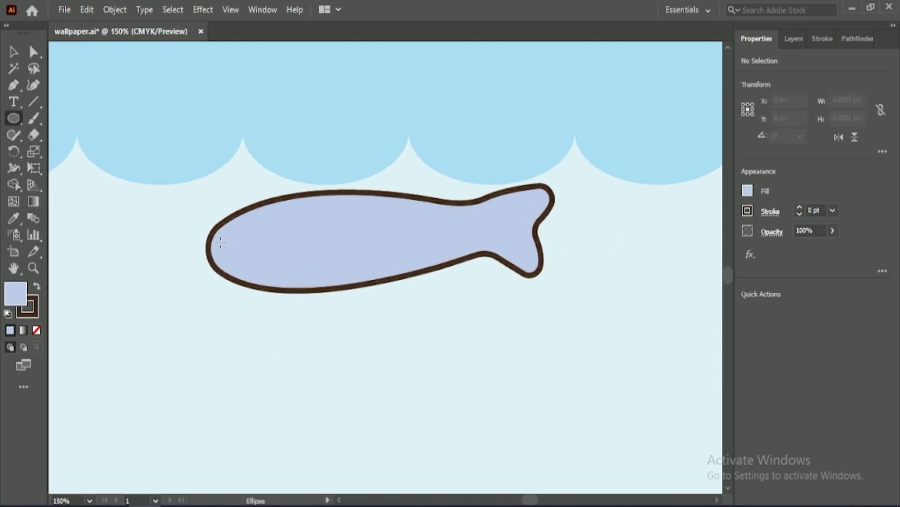
{"action": "left_click_drag", "start_coordinate": [229, 247], "coordinate": [231, 249]}
{"action": "key", "text": "v"}
{"action": "left_click", "coordinate": [748, 190]}
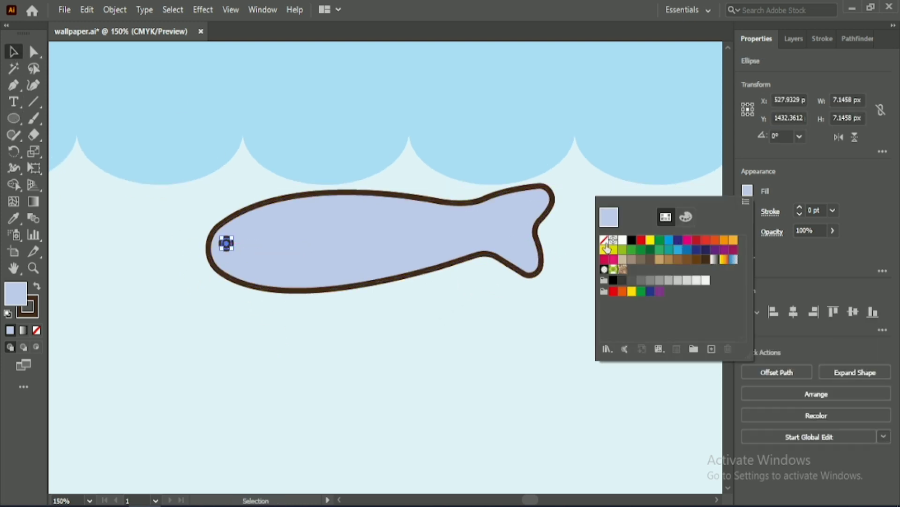
{"action": "left_click", "coordinate": [604, 240]}
{"action": "left_click", "coordinate": [38, 286]}
{"action": "left_click", "coordinate": [162, 286]}
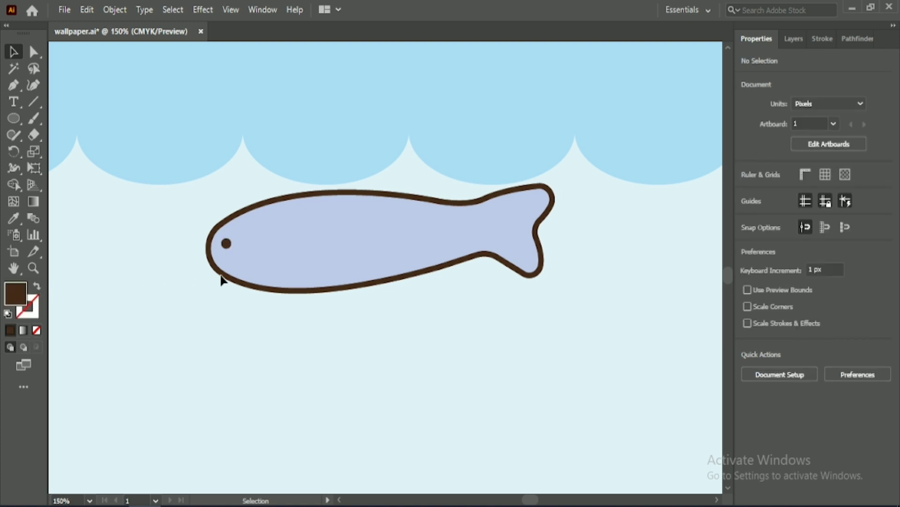
Step: Draw two short straight lines inside the lavender fish's tail, one in each fin
{"action": "scroll", "coordinate": [375, 300], "scroll_direction": "up", "scroll_amount": 1}
{"action": "left_click_drag", "start_coordinate": [186, 283], "coordinate": [208, 345]}
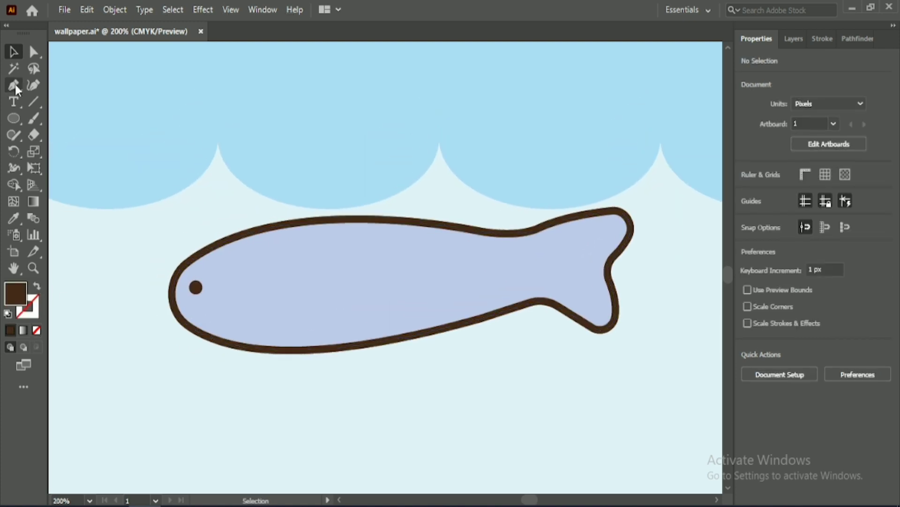
{"action": "left_click", "coordinate": [15, 87]}
{"action": "left_click", "coordinate": [561, 248]}
{"action": "left_click", "coordinate": [602, 236]}
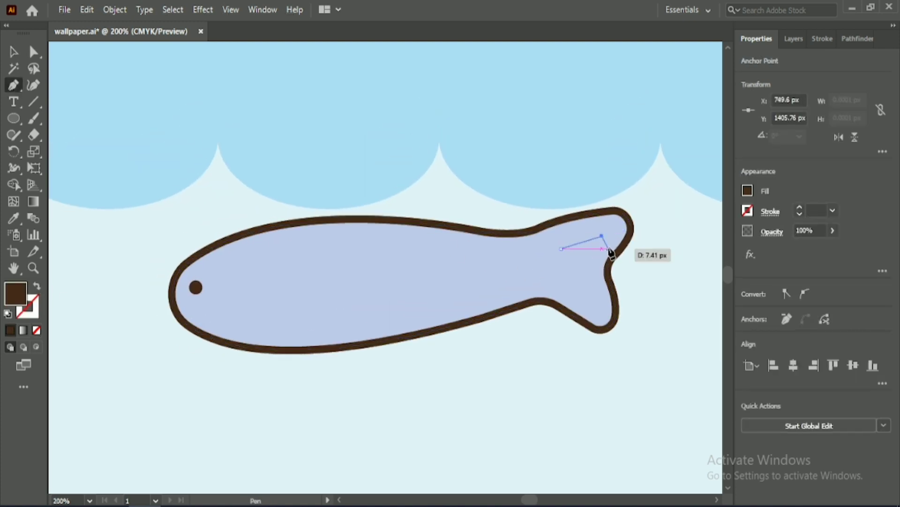
{"action": "key", "text": "Escape"}
{"action": "left_click", "coordinate": [565, 281]}
{"action": "left_click", "coordinate": [596, 297]}
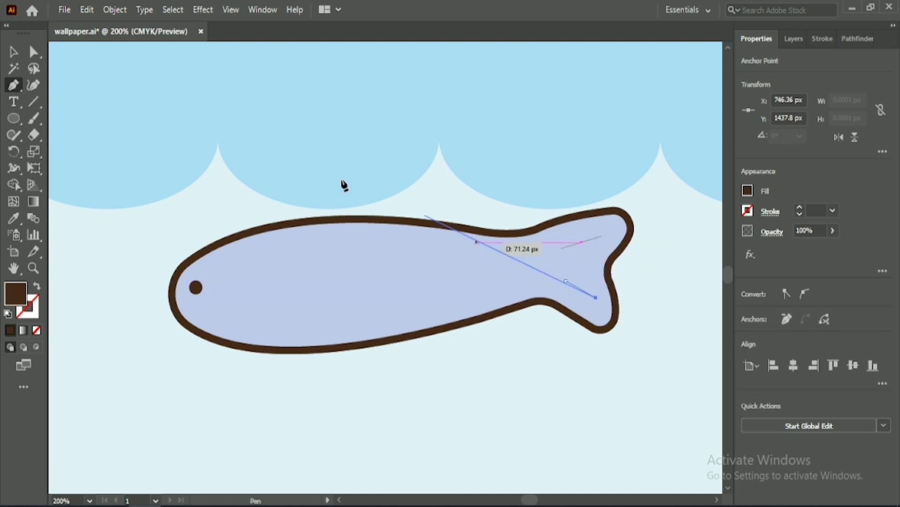
{"action": "left_click", "coordinate": [13, 52]}
{"action": "left_click", "coordinate": [278, 136]}
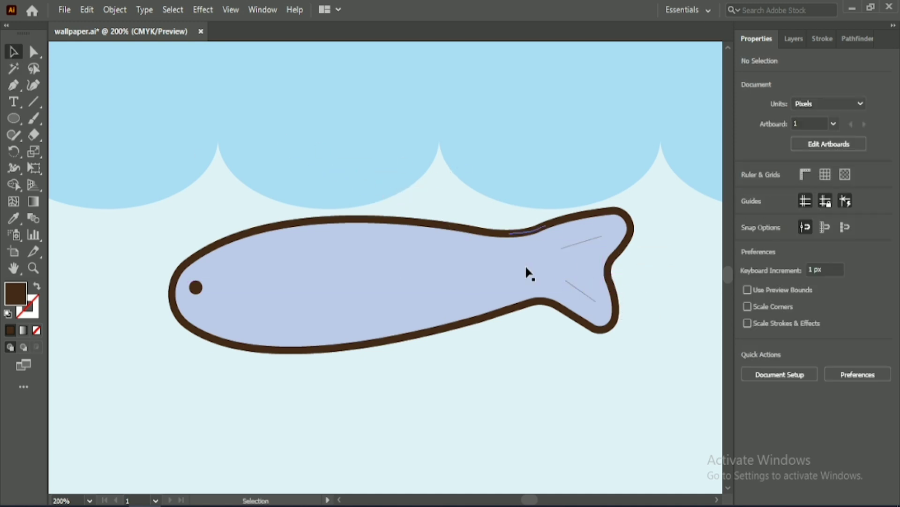
Step: Give both tail lines a 3 pt dark brown stroke with round caps
{"action": "left_click", "coordinate": [576, 277]}
{"action": "left_click", "coordinate": [556, 358]}
{"action": "left_click", "coordinate": [577, 244]}
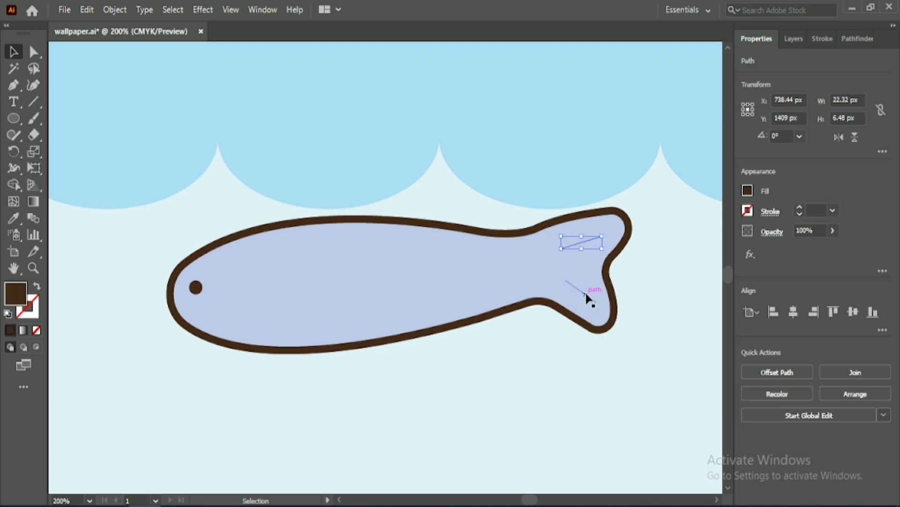
{"action": "left_click", "coordinate": [586, 293], "text": "shift"}
{"action": "left_click", "coordinate": [821, 209]}
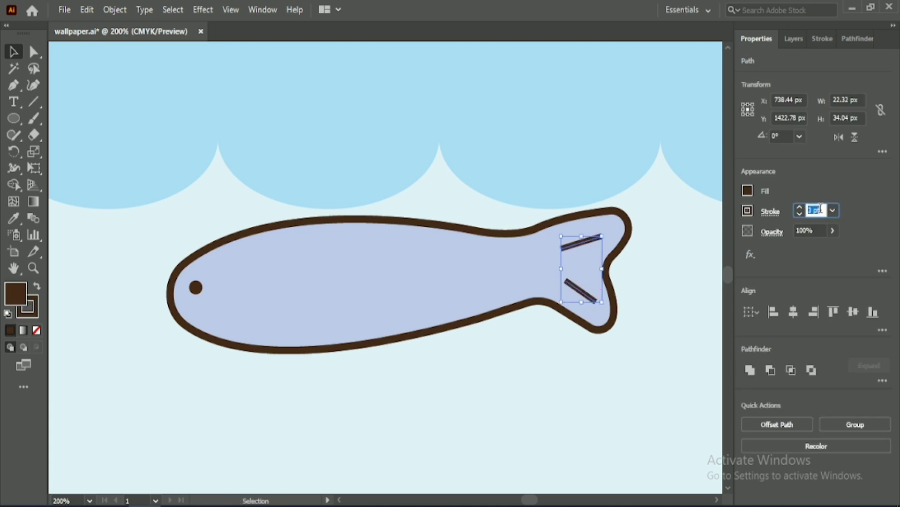
{"action": "left_click", "coordinate": [823, 39]}
{"action": "left_click", "coordinate": [766, 39]}
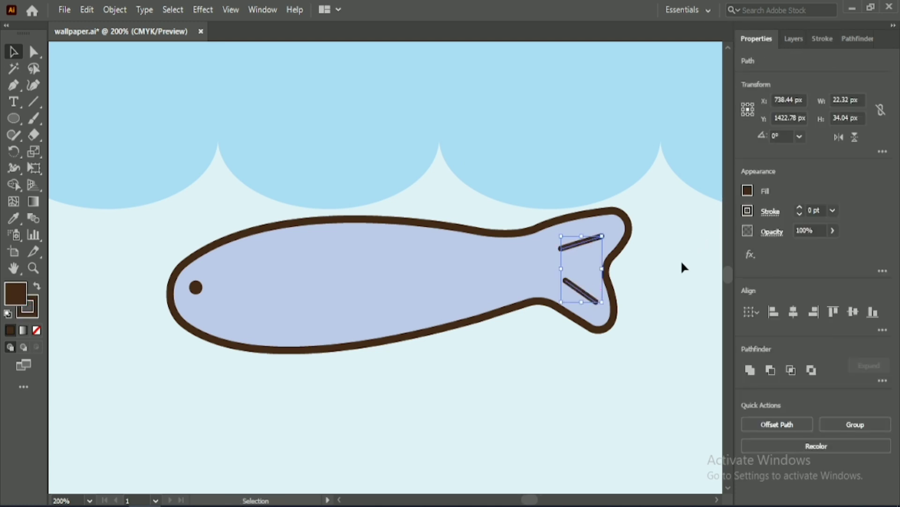
Step: Try tapered width profiles on the two tail lines and restore the Uniform profile
{"action": "left_click", "coordinate": [823, 39]}
{"action": "left_click", "coordinate": [855, 258]}
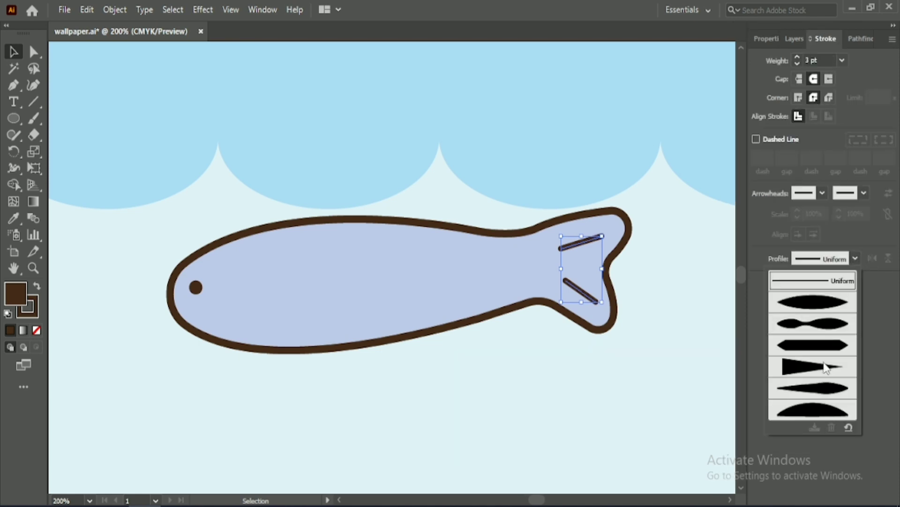
{"action": "left_click", "coordinate": [825, 413]}
{"action": "left_click", "coordinate": [855, 258]}
{"action": "left_click", "coordinate": [826, 303]}
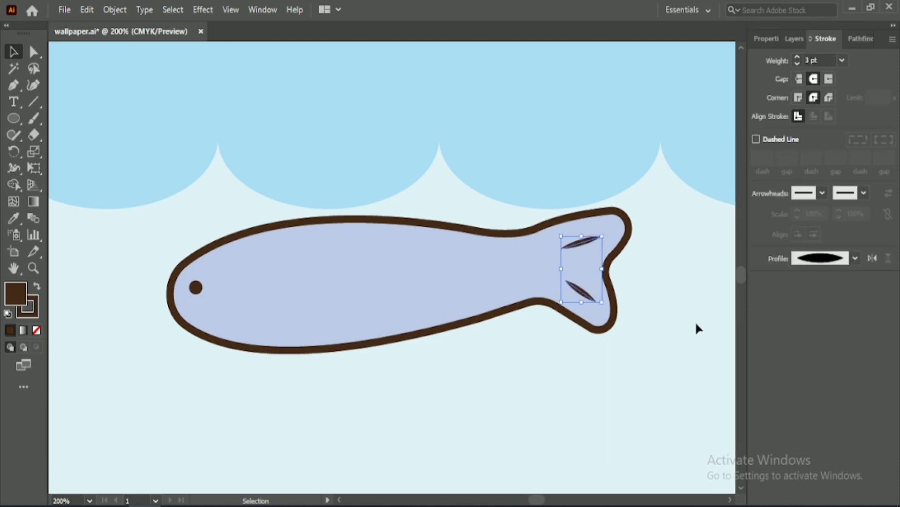
{"action": "left_click", "coordinate": [855, 258]}
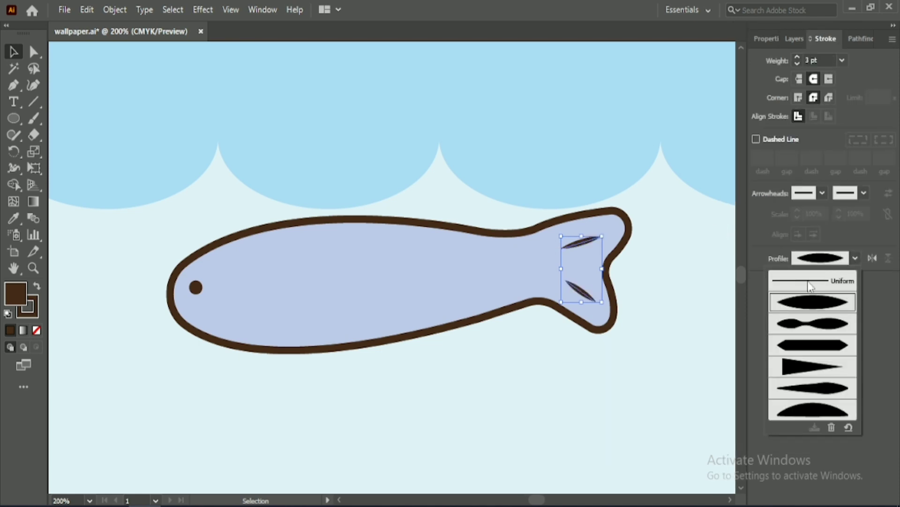
{"action": "left_click", "coordinate": [818, 281]}
{"action": "left_click", "coordinate": [491, 367]}
Step: Start a pen path on the lavender fish's upper edge behind the head and set its fill to None
{"action": "left_click", "coordinate": [32, 52]}
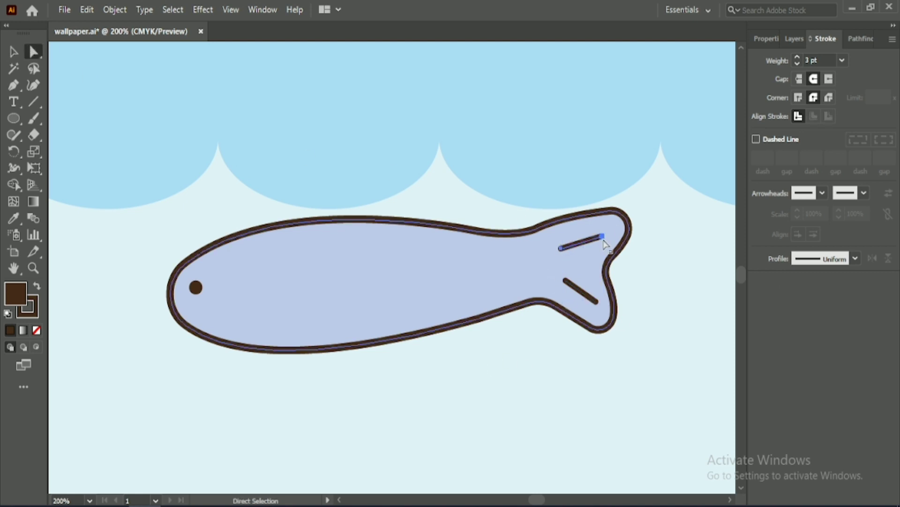
{"action": "left_click", "coordinate": [504, 353]}
{"action": "left_click", "coordinate": [15, 86]}
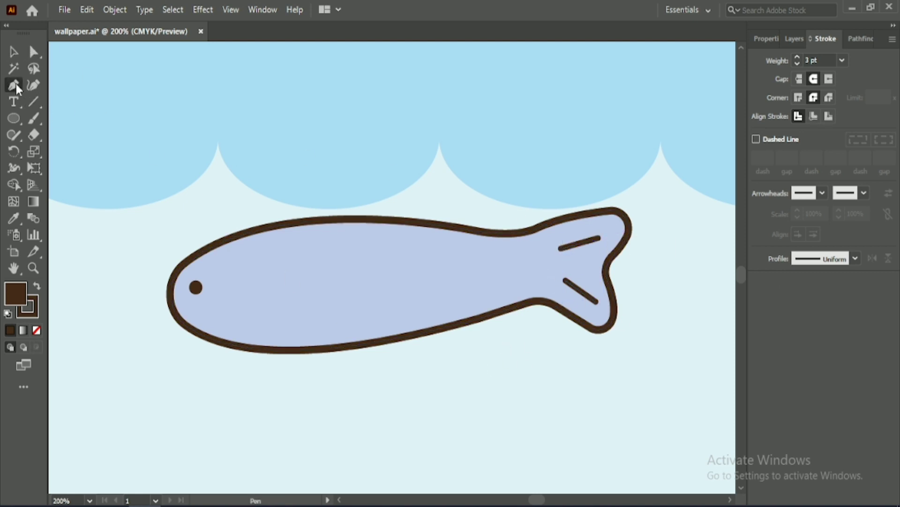
{"action": "left_click", "coordinate": [255, 230]}
{"action": "left_click_drag", "start_coordinate": [260, 261], "coordinate": [244, 272]}
{"action": "key", "text": "ctrl+z"}
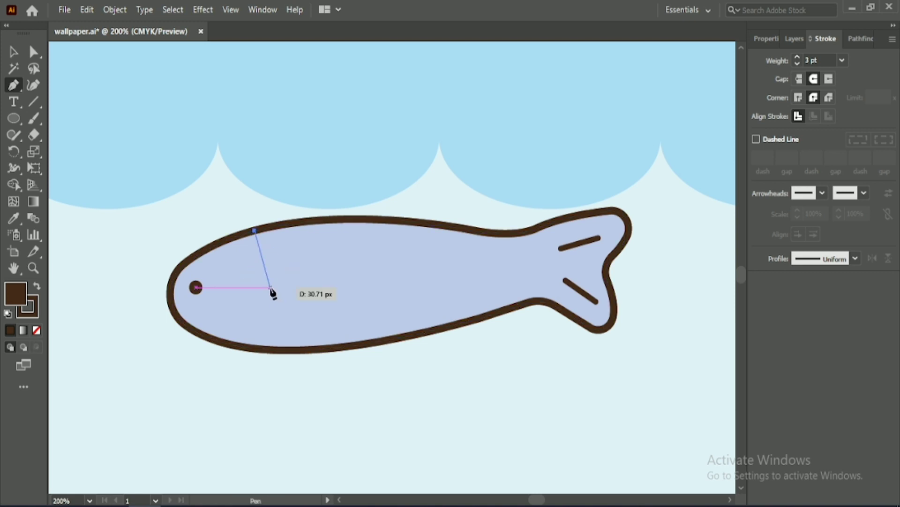
{"action": "left_click", "coordinate": [767, 38]}
{"action": "left_click", "coordinate": [747, 190]}
{"action": "left_click", "coordinate": [605, 239]}
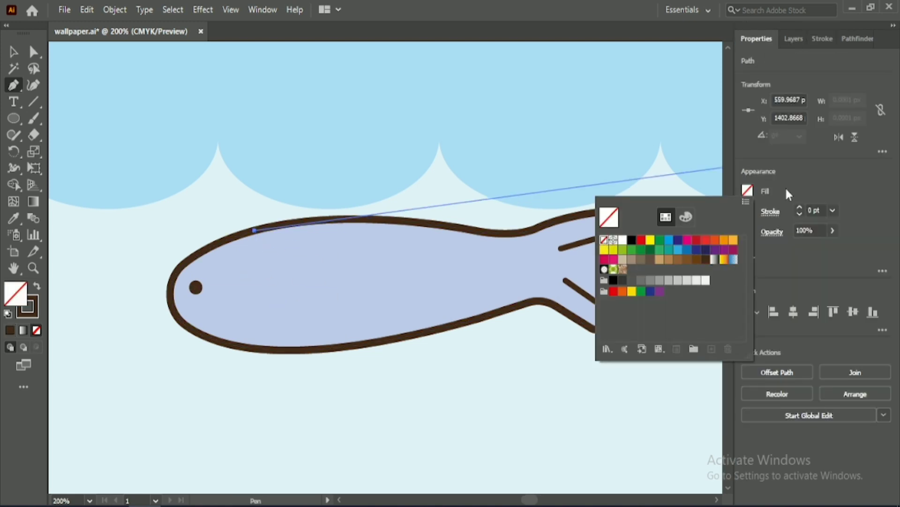
{"action": "key", "text": "Escape"}
Step: Continue the path as a scalloped wavy line down to the lavender fish's lower edge
{"action": "left_click", "coordinate": [259, 261]}
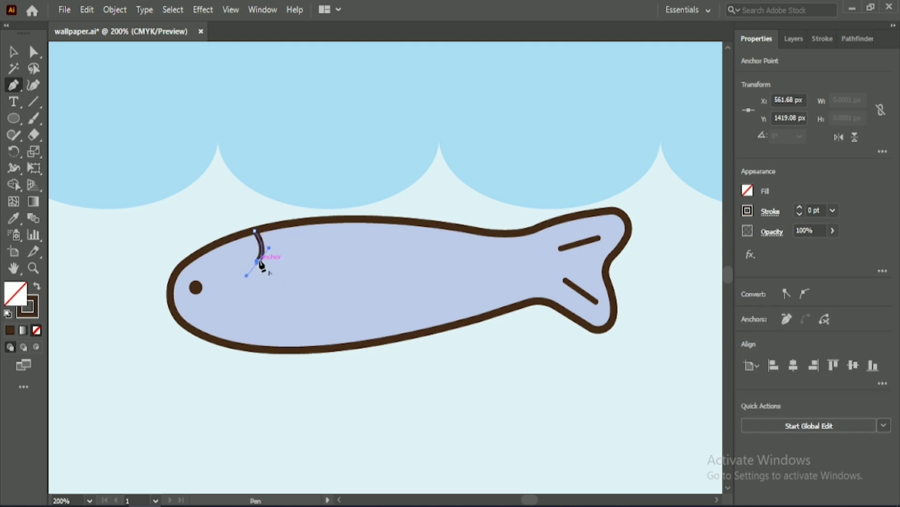
{"action": "left_click_drag", "start_coordinate": [245, 304], "coordinate": [245, 303]}
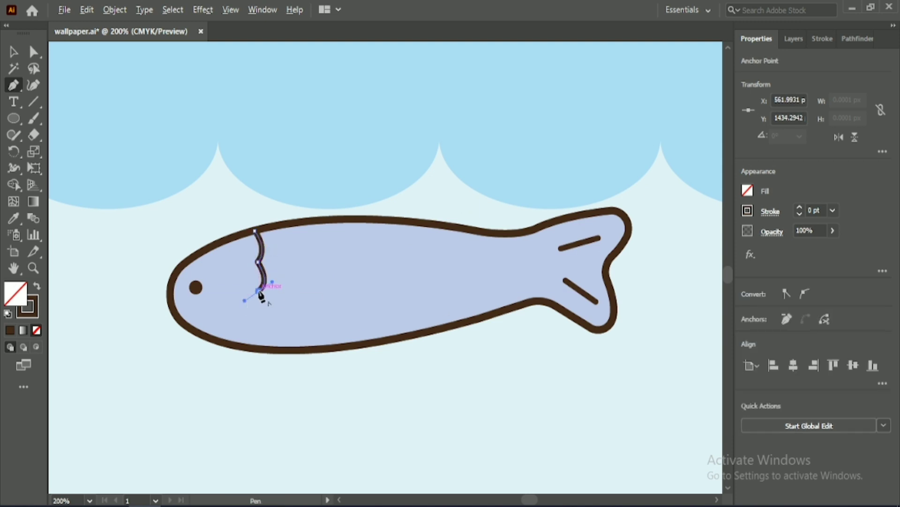
{"action": "left_click_drag", "start_coordinate": [247, 334], "coordinate": [248, 334]}
{"action": "left_click", "coordinate": [260, 324]}
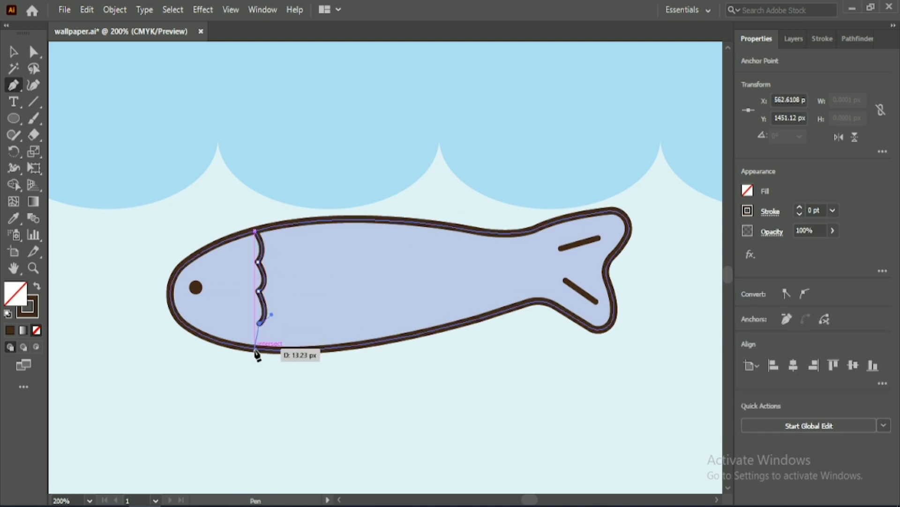
{"action": "left_click_drag", "start_coordinate": [244, 370], "coordinate": [259, 362]}
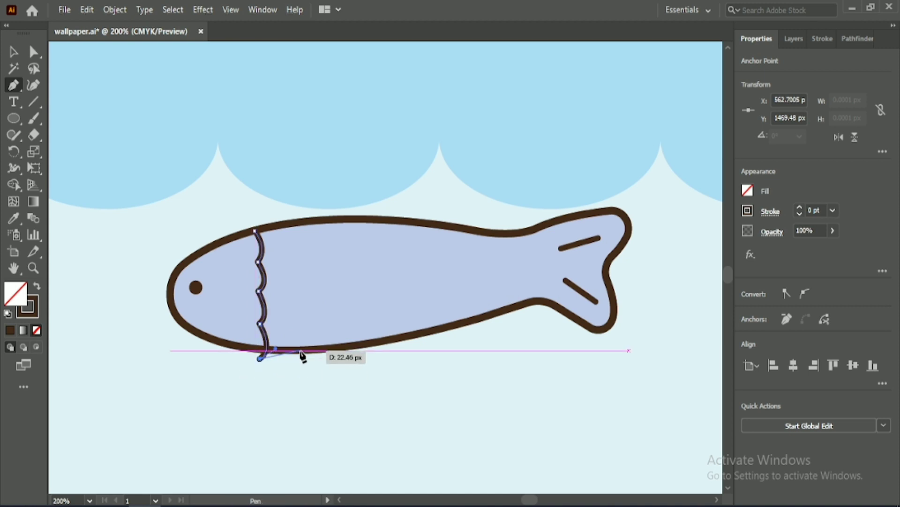
{"action": "key", "text": "v"}
{"action": "left_click", "coordinate": [233, 203]}
Step: Copy the wavy line three times along the lavender fish's body and enlarge all four lines to about 89 px high
{"action": "left_click_drag", "start_coordinate": [262, 287], "coordinate": [395, 261]}
{"action": "left_click", "coordinate": [265, 282]}
{"action": "left_click", "coordinate": [298, 286], "text": "shift"}
{"action": "left_click", "coordinate": [399, 295], "text": "shift"}
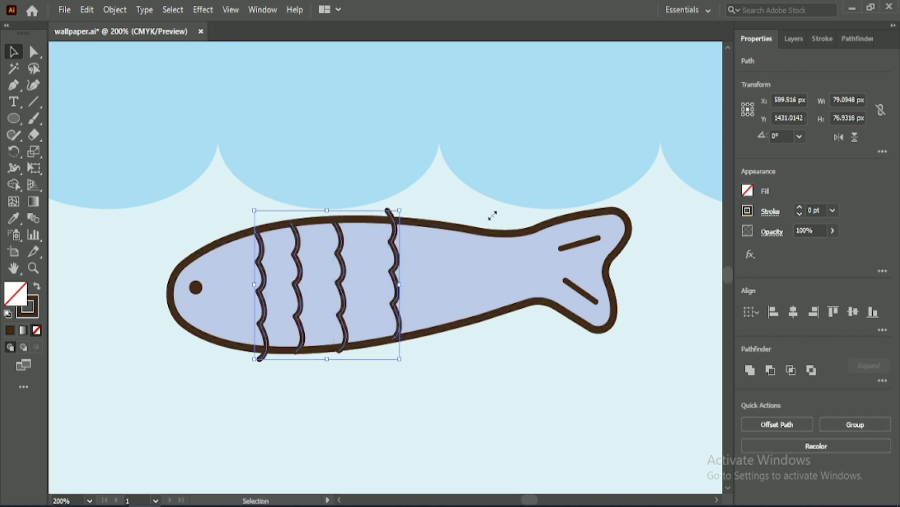
{"action": "left_click_drag", "start_coordinate": [254, 209], "coordinate": [207, 82]}
{"action": "left_click", "coordinate": [276, 140]}
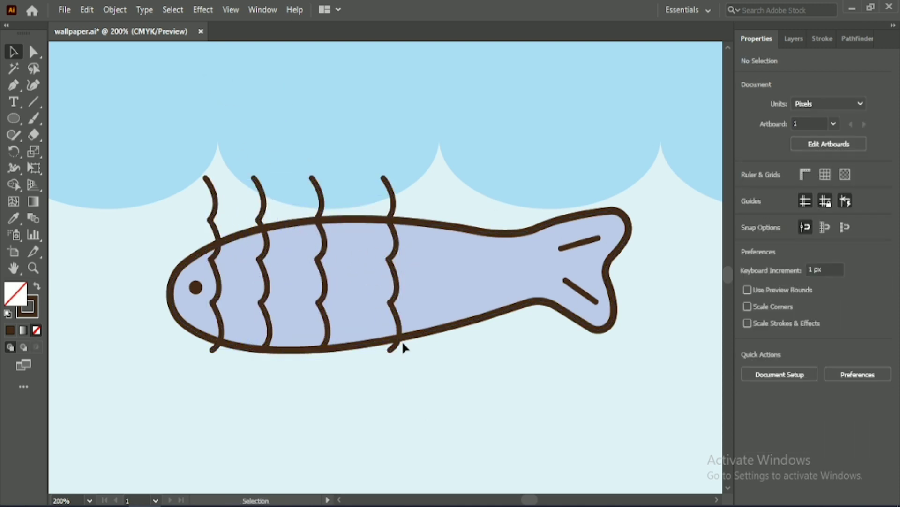
Step: Spread the four wavy lines along the lavender fish's body between the head and the tail
{"action": "left_click_drag", "start_coordinate": [396, 343], "coordinate": [507, 350]}
{"action": "mouse_move", "coordinate": [328, 337]}
{"action": "left_mouse_down"}
{"action": "mouse_move", "coordinate": [453, 353]}
{"action": "mouse_move", "coordinate": [423, 355]}
{"action": "left_mouse_up"}
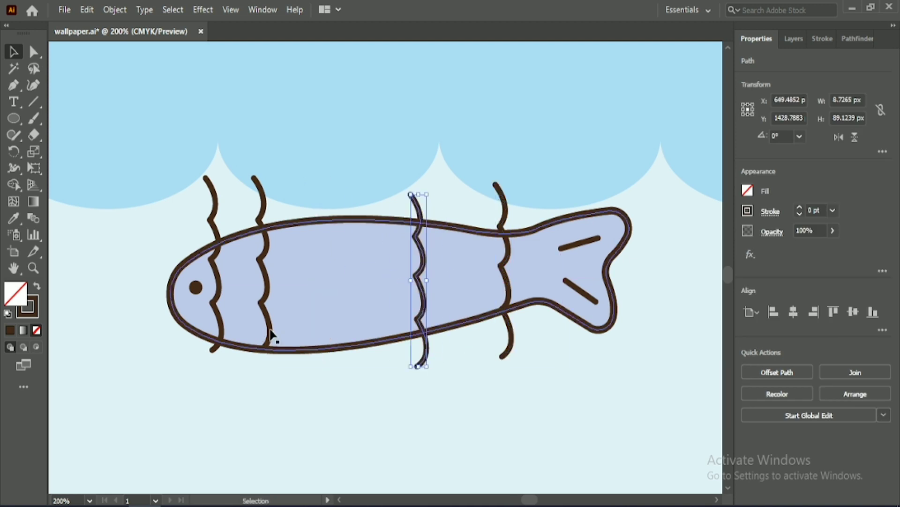
{"action": "mouse_move", "coordinate": [267, 347]}
{"action": "left_mouse_down"}
{"action": "mouse_move", "coordinate": [347, 356]}
{"action": "mouse_move", "coordinate": [335, 354]}
{"action": "left_mouse_up"}
{"action": "left_click_drag", "start_coordinate": [216, 315], "coordinate": [274, 359]}
Step: Enlarge the lavender fish's eye to about 9 px across and nudge it into place on the head
{"action": "left_click", "coordinate": [196, 288]}
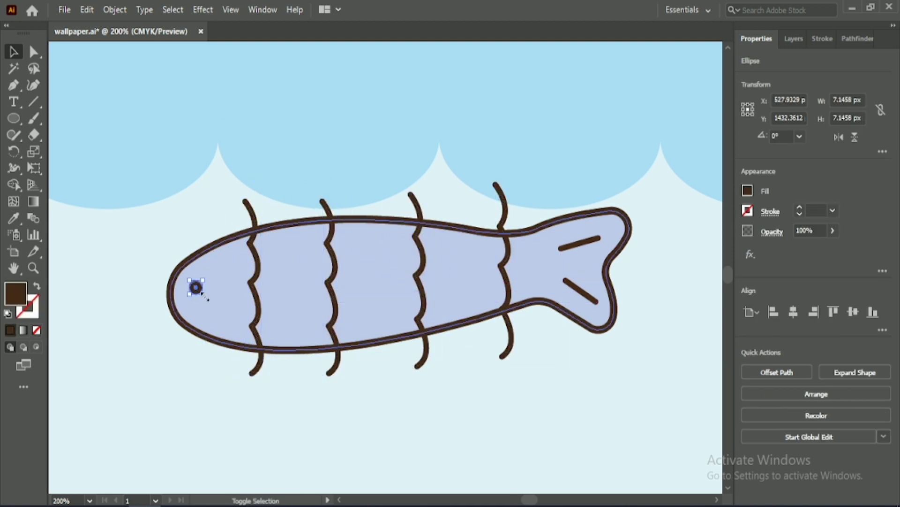
{"action": "left_click_drag", "start_coordinate": [203, 294], "coordinate": [207, 297]}
{"action": "key", "text": "Left"}
{"action": "key", "text": "Up"}
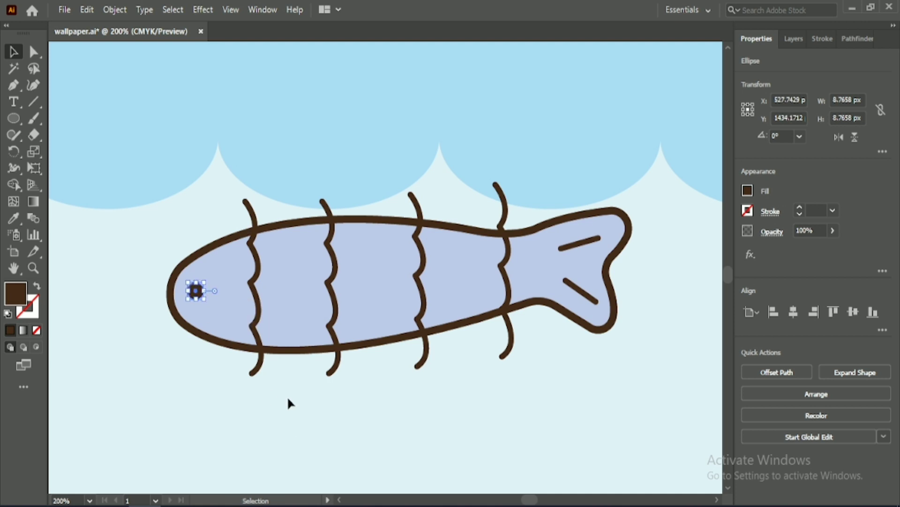
{"action": "key", "text": "Right"}
{"action": "left_click", "coordinate": [283, 388]}
Step: Nudge the two wavy lines nearest the head about 3 px toward the tail
{"action": "left_click", "coordinate": [338, 362]}
{"action": "left_click", "coordinate": [258, 368]}
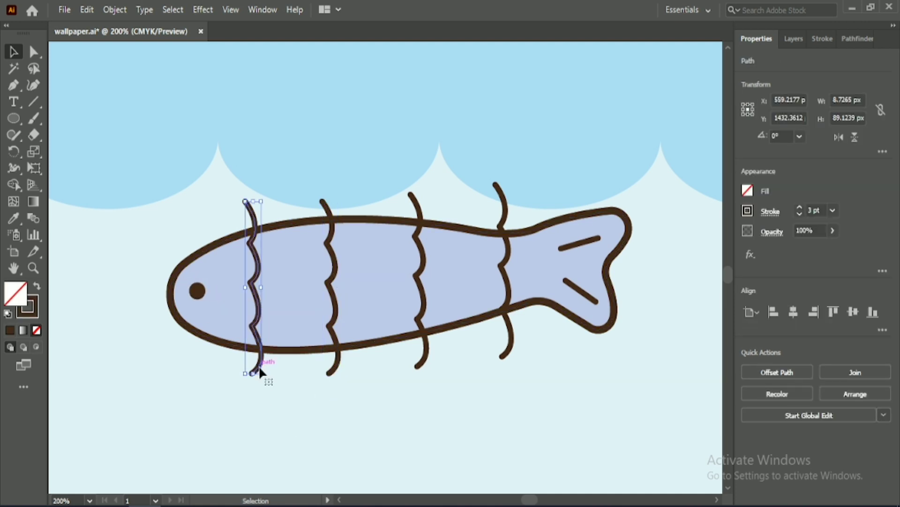
{"action": "key", "text": "Right"}
{"action": "key", "text": "Right"}
{"action": "key", "text": "Right"}
{"action": "left_click", "coordinate": [339, 362]}
{"action": "key", "text": "Right"}
{"action": "key", "text": "Right"}
{"action": "key", "text": "Right"}
Step: Nudge the two wavy lines nearest the tail toward the head to even out the spacing
{"action": "left_click", "coordinate": [426, 354]}
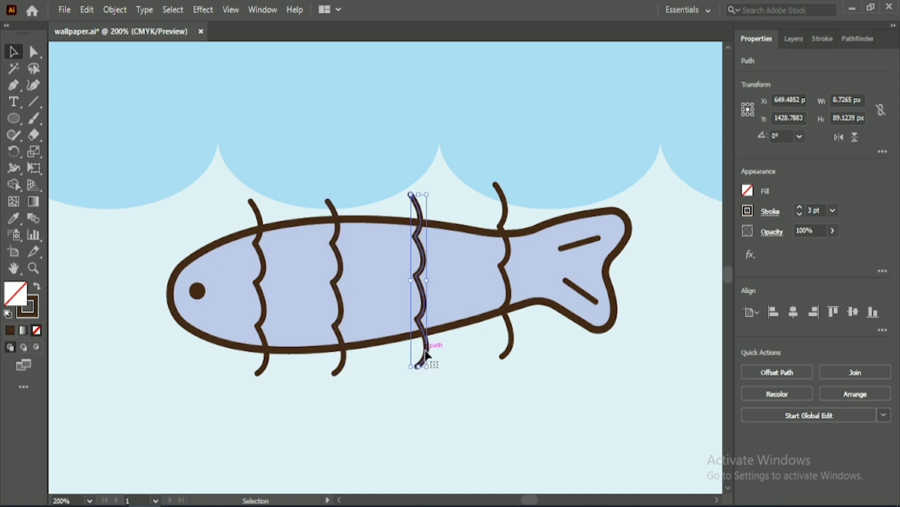
{"action": "key", "text": "Left"}
{"action": "key", "text": "Left"}
{"action": "key", "text": "Left"}
{"action": "key", "text": "Left"}
{"action": "key", "text": "Left"}
{"action": "key", "text": "Left"}
{"action": "left_click", "coordinate": [506, 354]}
{"action": "key", "text": "Left"}
{"action": "key", "text": "Left"}
{"action": "key", "text": "Left"}
{"action": "key", "text": "Left"}
{"action": "key", "text": "Left"}
{"action": "key", "text": "Left"}
{"action": "key", "text": "Left"}
{"action": "key", "text": "Left"}
{"action": "key", "text": "Left"}
{"action": "key", "text": "Left"}
{"action": "key", "text": "Left"}
{"action": "key", "text": "Left"}
{"action": "key", "text": "Left"}
{"action": "key", "text": "Left"}
{"action": "key", "text": "Left"}
{"action": "key", "text": "Left"}
{"action": "key", "text": "Left"}
{"action": "key", "text": "Left"}
{"action": "left_click", "coordinate": [496, 367]}
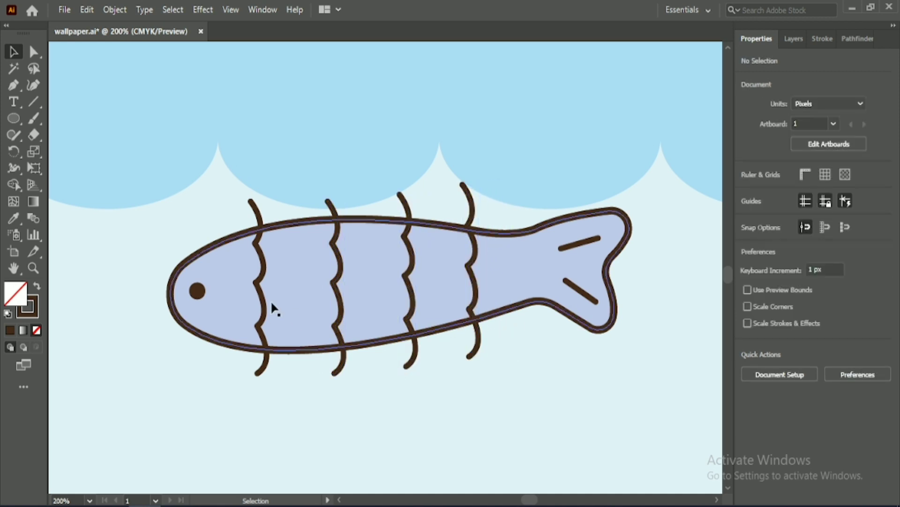
Step: Trim the wavy line ends that stick out above and below the lavender fish's body with Shape Builder
{"action": "mouse_move", "coordinate": [215, 378]}
{"action": "left_mouse_down"}
{"action": "mouse_move", "coordinate": [392, 345]}
{"action": "mouse_move", "coordinate": [505, 308]}
{"action": "left_mouse_up"}
{"action": "key", "text": "shift+m"}
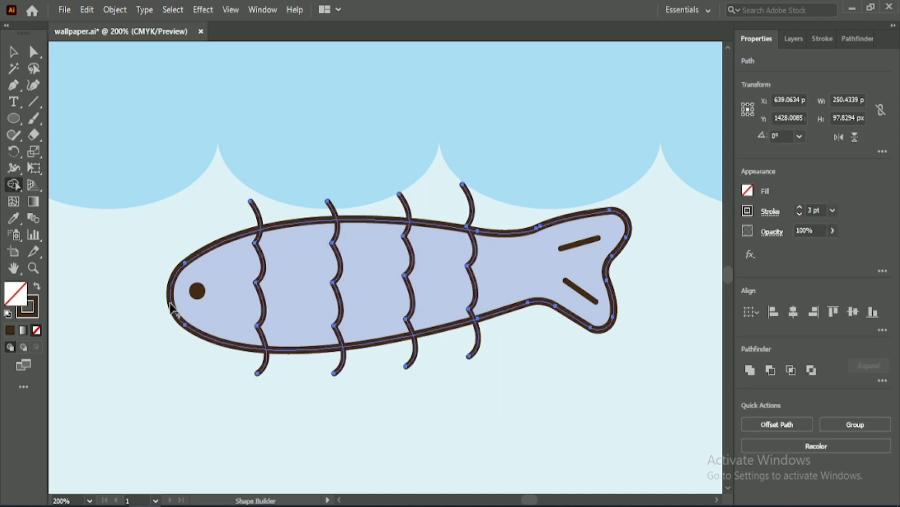
{"action": "left_click", "coordinate": [266, 361], "text": "alt"}
{"action": "left_click_drag", "start_coordinate": [215, 209], "coordinate": [302, 206]}
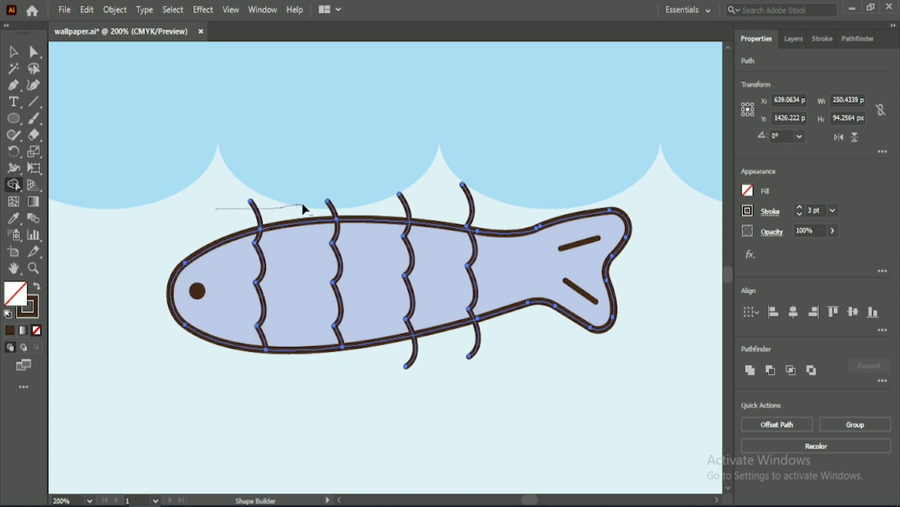
{"action": "left_click_drag", "start_coordinate": [444, 195], "coordinate": [474, 197]}
{"action": "left_click_drag", "start_coordinate": [491, 350], "coordinate": [381, 361]}
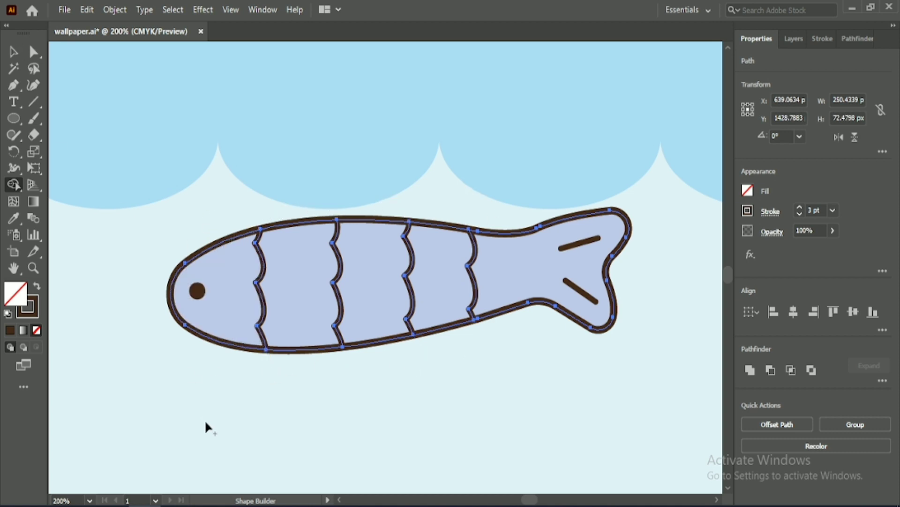
{"action": "key", "text": "v"}
{"action": "left_click", "coordinate": [242, 389]}
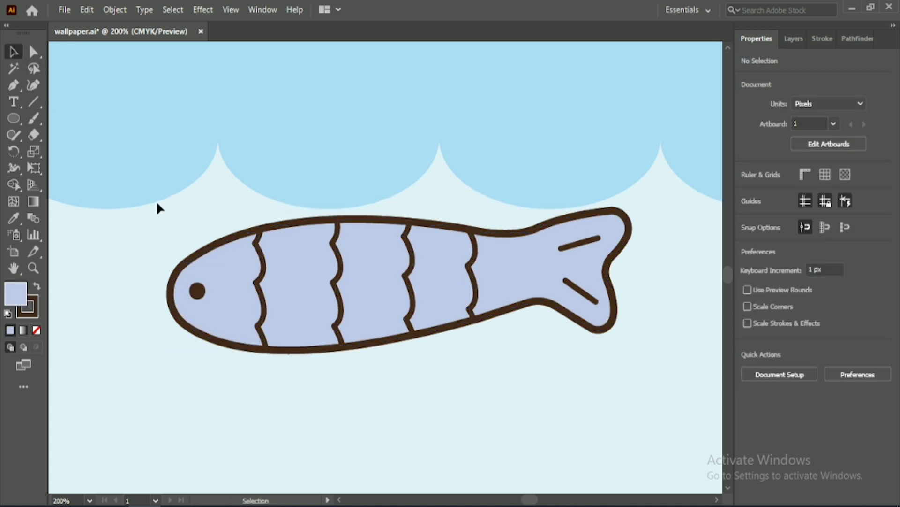
Step: Draw four small bubble circles rising from the lavender fish's head, the topmost about 9 px across
{"action": "left_click_drag", "start_coordinate": [97, 152], "coordinate": [243, 196]}
{"action": "key", "text": "l"}
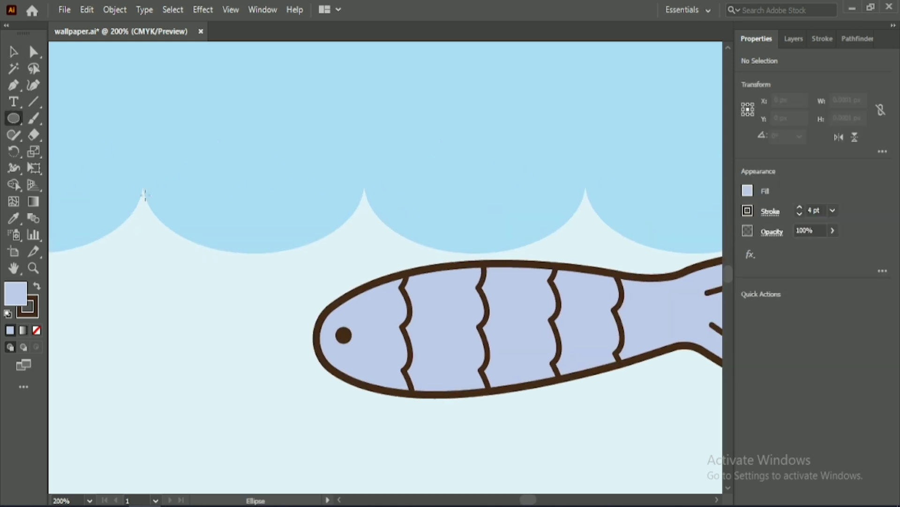
{"action": "left_click_drag", "start_coordinate": [284, 291], "coordinate": [298, 306]}
{"action": "left_click_drag", "start_coordinate": [305, 249], "coordinate": [325, 270]}
{"action": "left_click_drag", "start_coordinate": [243, 202], "coordinate": [262, 221]}
{"action": "left_click_drag", "start_coordinate": [298, 113], "coordinate": [319, 134]}
{"action": "key", "text": "v"}
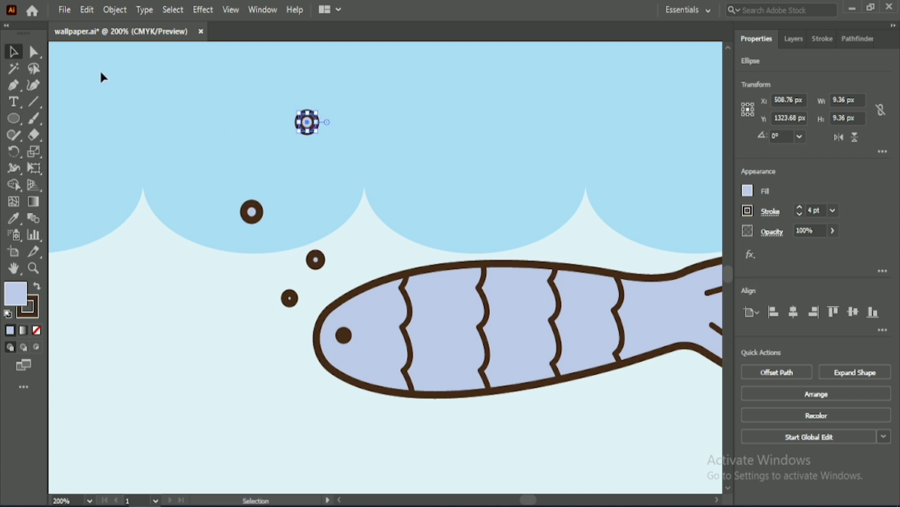
Step: Swap the four bubbles' fill and stroke colours and remove their stroke
{"action": "mouse_move", "coordinate": [204, 85]}
{"action": "left_mouse_down"}
{"action": "mouse_move", "coordinate": [335, 291]}
{"action": "mouse_move", "coordinate": [324, 300]}
{"action": "left_mouse_up"}
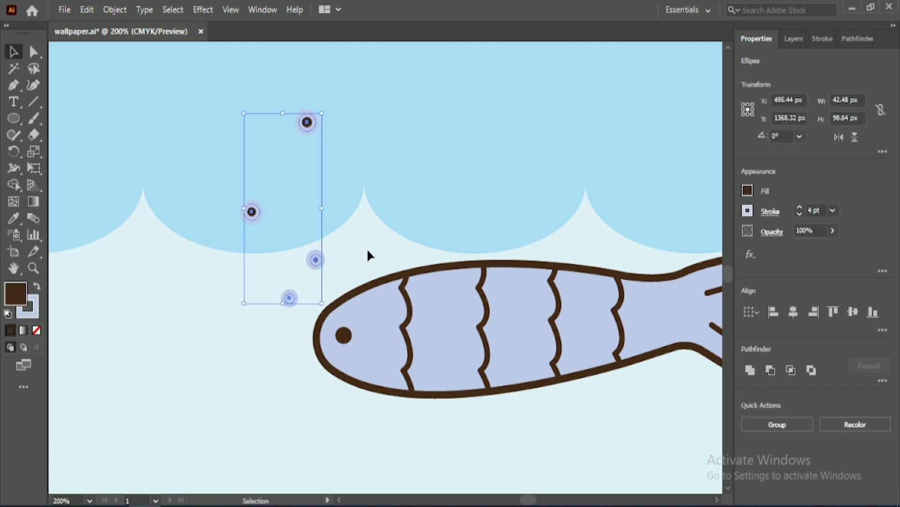
{"action": "left_click", "coordinate": [748, 211]}
{"action": "left_click", "coordinate": [604, 265]}
{"action": "left_click", "coordinate": [250, 307]}
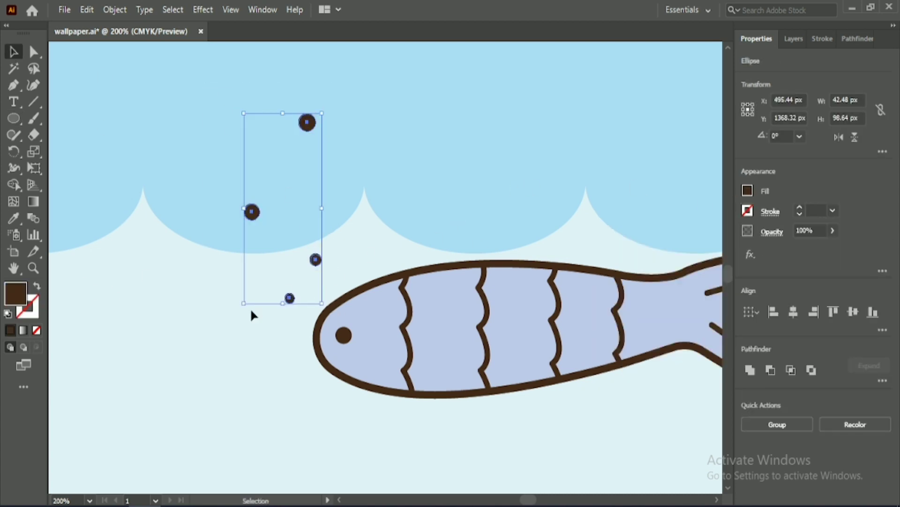
{"action": "left_click", "coordinate": [212, 318]}
Step: Give the four bubbles a white fill and a 3 pt dark brown stroke
{"action": "left_click_drag", "start_coordinate": [246, 114], "coordinate": [326, 310]}
{"action": "left_click", "coordinate": [747, 190]}
{"action": "left_click", "coordinate": [37, 286]}
{"action": "left_click", "coordinate": [749, 192]}
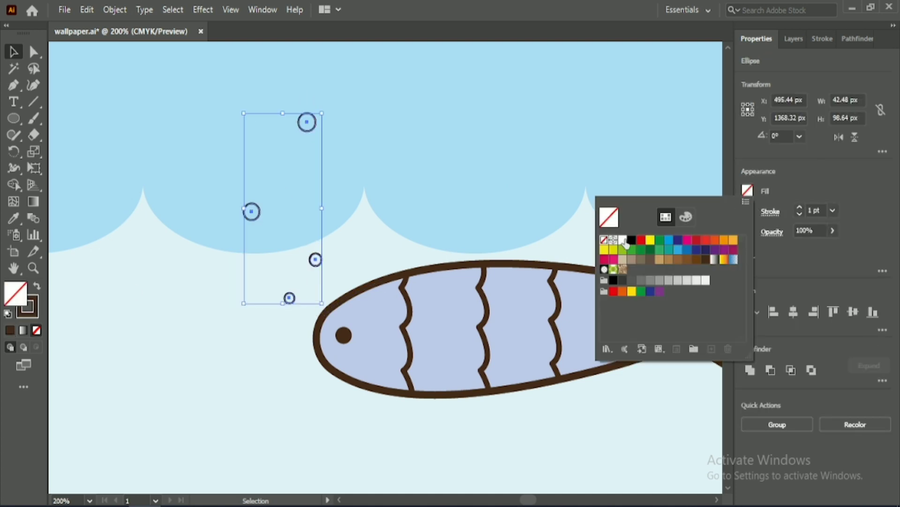
{"action": "left_click", "coordinate": [622, 239]}
{"action": "key", "text": "Up"}
{"action": "key", "text": "Up"}
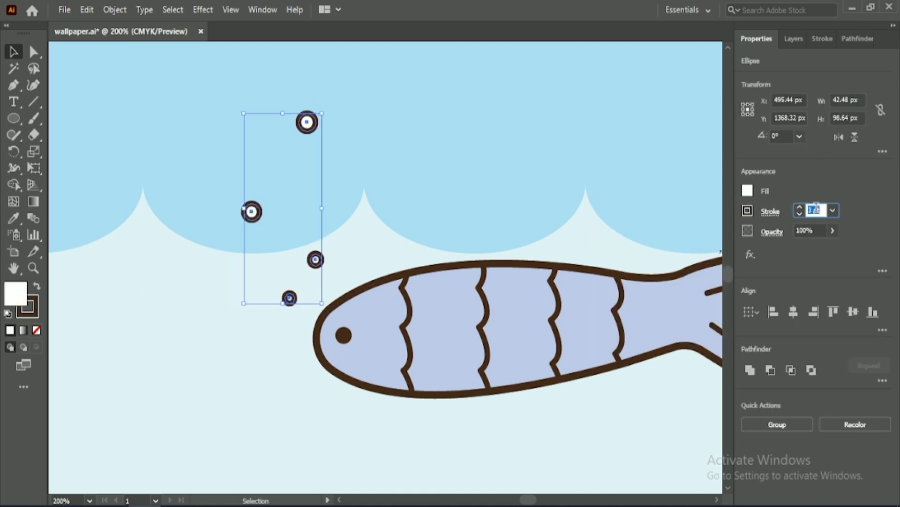
{"action": "left_click", "coordinate": [257, 373]}
Step: Group the lavender fish with its four bubbles
{"action": "key", "text": "ctrl+minus"}
{"action": "key", "text": "ctrl+minus"}
{"action": "key", "text": "ctrl+minus"}
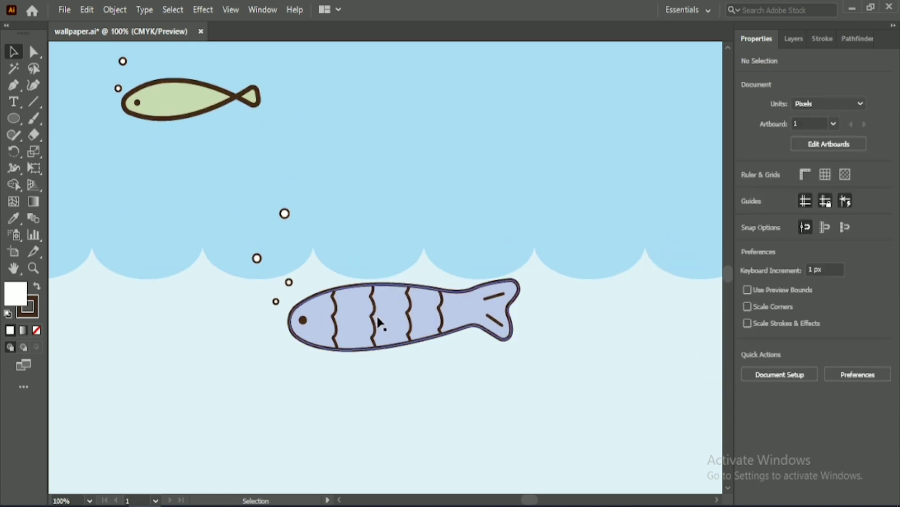
{"action": "left_click_drag", "start_coordinate": [353, 402], "coordinate": [476, 310]}
{"action": "key", "text": "ctrl+minus"}
{"action": "key", "text": "ctrl+minus"}
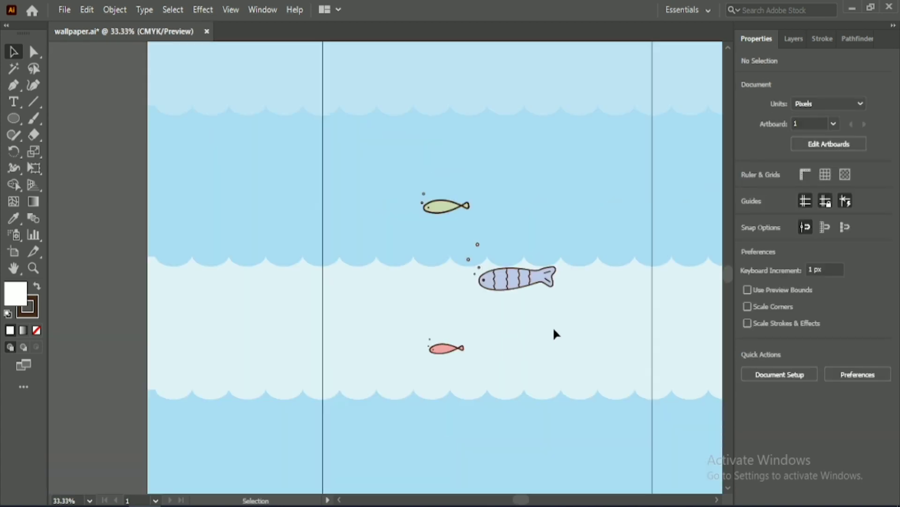
{"action": "key", "text": "ctrl+minus"}
{"action": "key", "text": "ctrl+minus"}
{"action": "left_click_drag", "start_coordinate": [537, 318], "coordinate": [376, 261]}
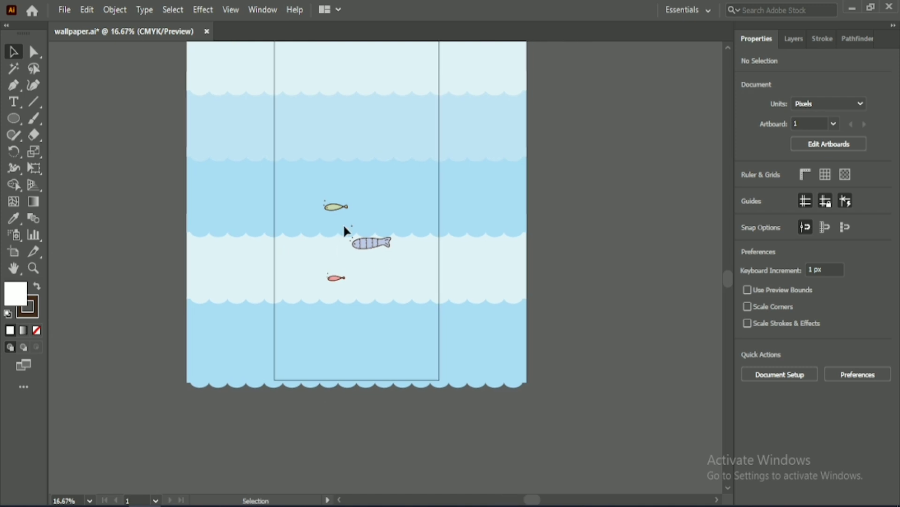
{"action": "left_click_drag", "start_coordinate": [341, 223], "coordinate": [399, 259]}
{"action": "left_click", "coordinate": [777, 425]}
{"action": "left_click", "coordinate": [594, 255]}
Step: Enlarge the three fish groups together to about 838 by 953 px overall
{"action": "scroll", "coordinate": [612, 274], "scroll_direction": "up", "scroll_amount": 2}
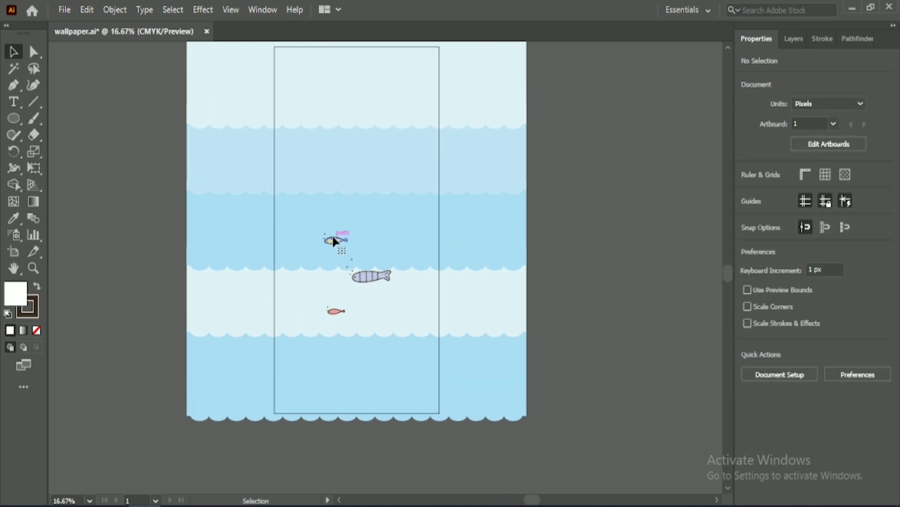
{"action": "left_click", "coordinate": [333, 238]}
{"action": "left_click_drag", "start_coordinate": [140, 149], "coordinate": [403, 344]}
{"action": "left_click_drag", "start_coordinate": [323, 234], "coordinate": [263, 163]}
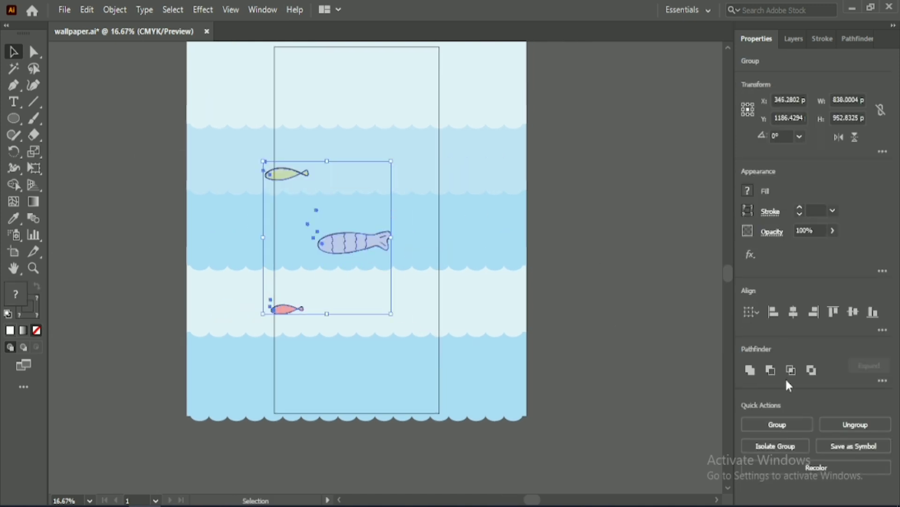
Step: Try centre-aligning the three fish horizontally, undo it, and move them together to the middle of the artboard
{"action": "left_click", "coordinate": [794, 311]}
{"action": "key", "text": "ctrl+z"}
{"action": "left_click_drag", "start_coordinate": [361, 240], "coordinate": [397, 225]}
{"action": "left_click", "coordinate": [597, 249]}
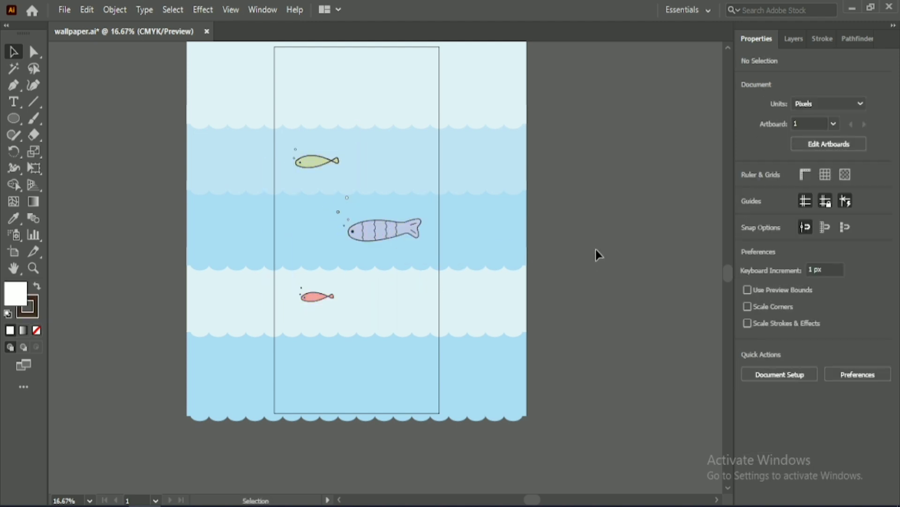
Step: Ungroup the green fish and the pink fish from their bubbles
{"action": "scroll", "coordinate": [367, 269], "scroll_direction": "up", "scroll_amount": 2}
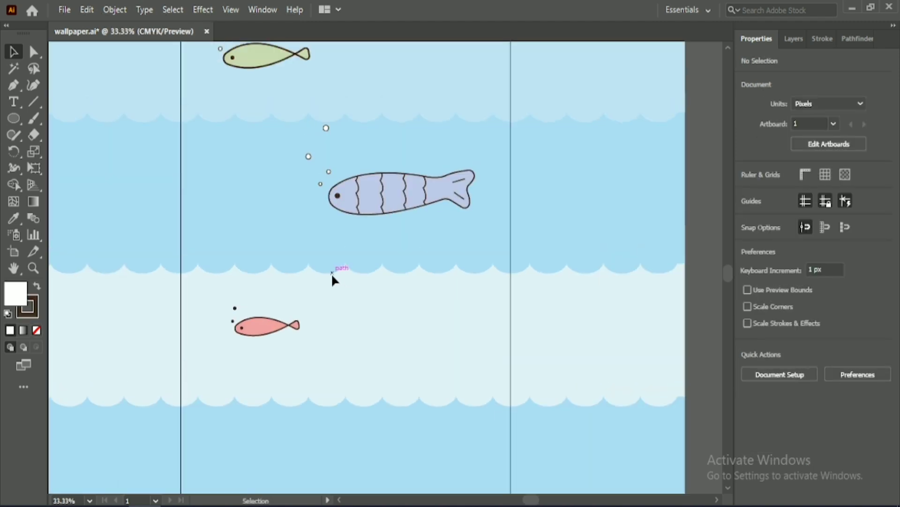
{"action": "scroll", "coordinate": [331, 273], "scroll_direction": "up", "scroll_amount": 2}
{"action": "left_click", "coordinate": [376, 277]}
{"action": "left_click", "coordinate": [262, 147]}
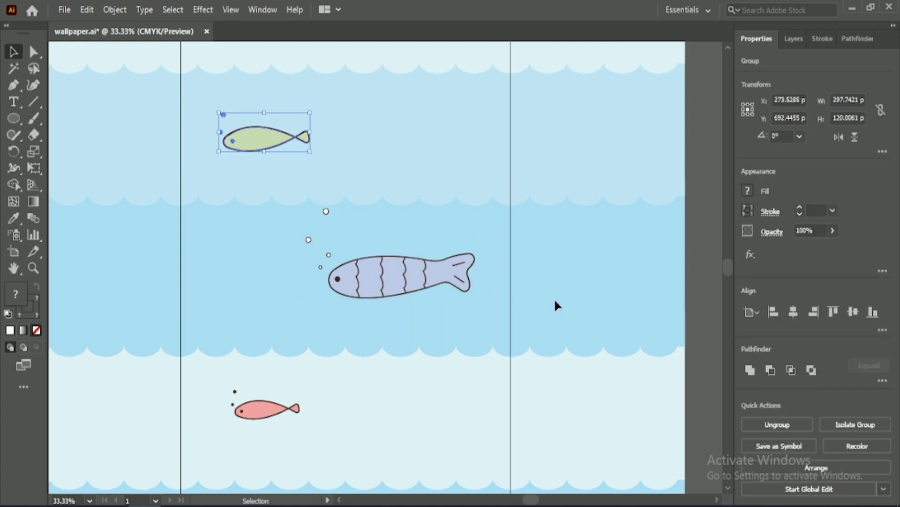
{"action": "left_click", "coordinate": [778, 424]}
{"action": "left_click", "coordinate": [276, 412]}
{"action": "left_click", "coordinate": [790, 426]}
{"action": "left_click", "coordinate": [348, 321]}
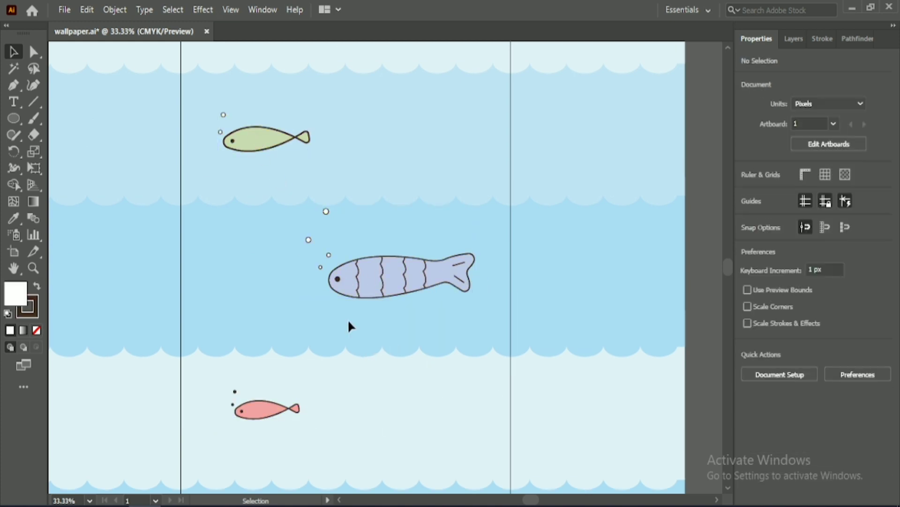
Step: Select the bodies of the green, pink and lavender fish and set their outline stroke to 8 pt
{"action": "left_click", "coordinate": [282, 143]}
{"action": "left_click", "coordinate": [267, 409], "text": "shift"}
{"action": "left_click", "coordinate": [432, 279], "text": "shift"}
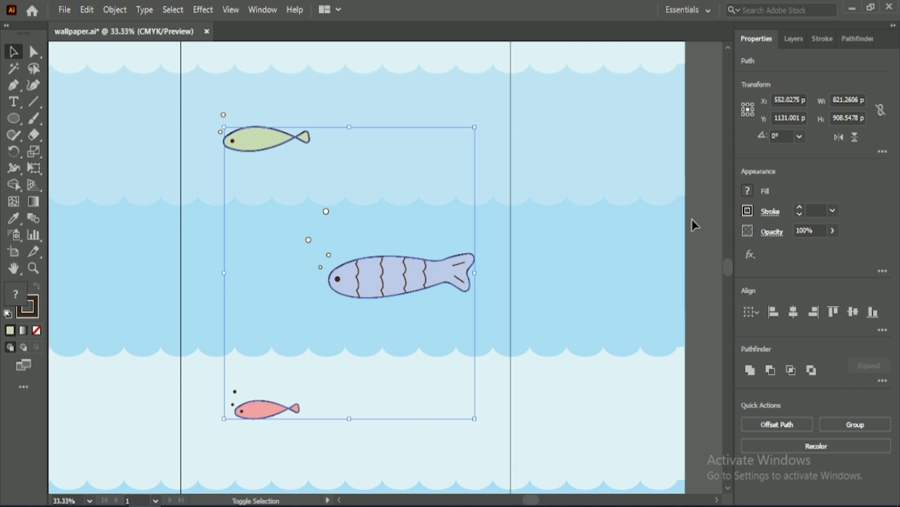
{"action": "left_click", "coordinate": [819, 213]}
{"action": "scroll", "coordinate": [819, 210], "scroll_direction": "up", "scroll_amount": 8}
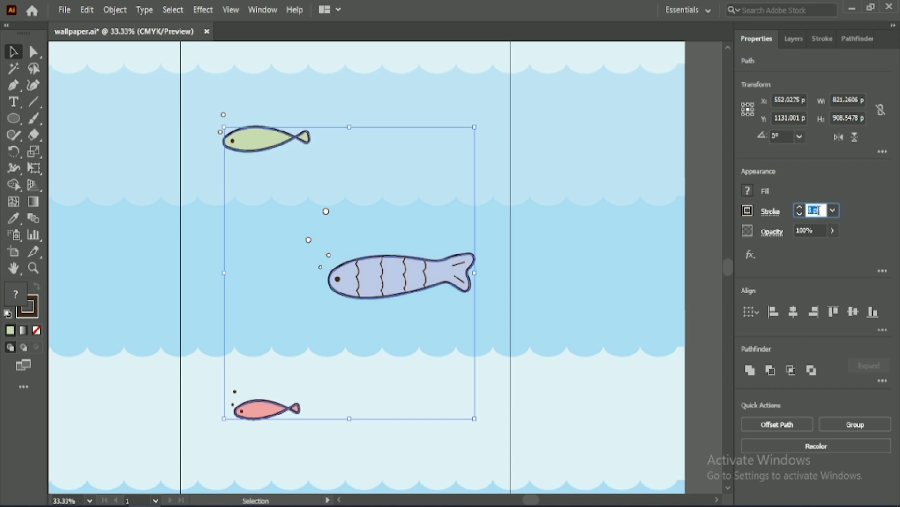
Step: Set the stroke of the lavender fish's wavy stripes and tail lines to 7 pt
{"action": "left_click", "coordinate": [364, 255]}
{"action": "left_click_drag", "start_coordinate": [393, 279], "coordinate": [396, 279]}
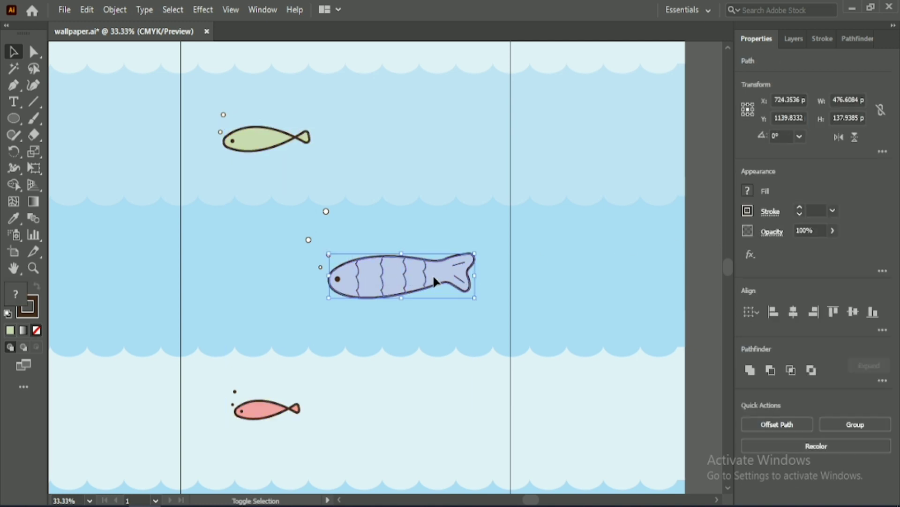
{"action": "left_click", "coordinate": [376, 332]}
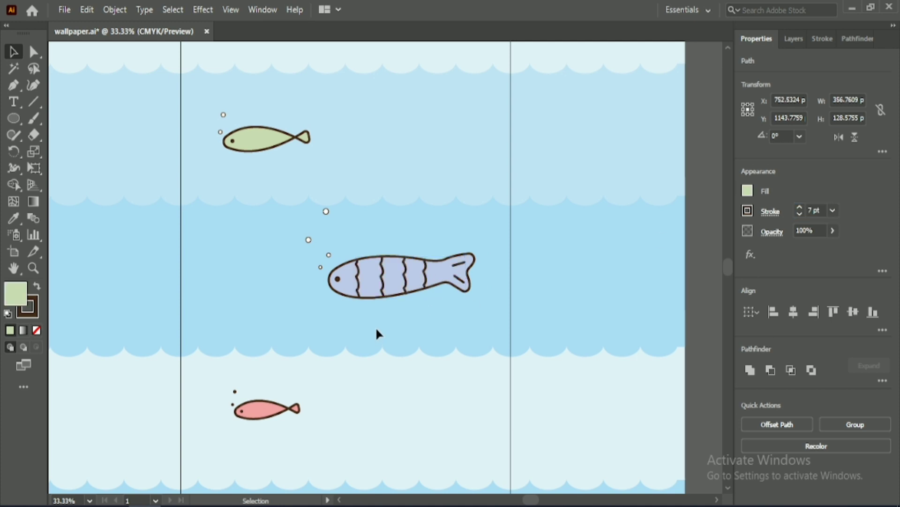
Step: Thicken the outlines of the bubbles beside the lavender fish and the green fish
{"action": "left_click_drag", "start_coordinate": [331, 272], "coordinate": [331, 272]}
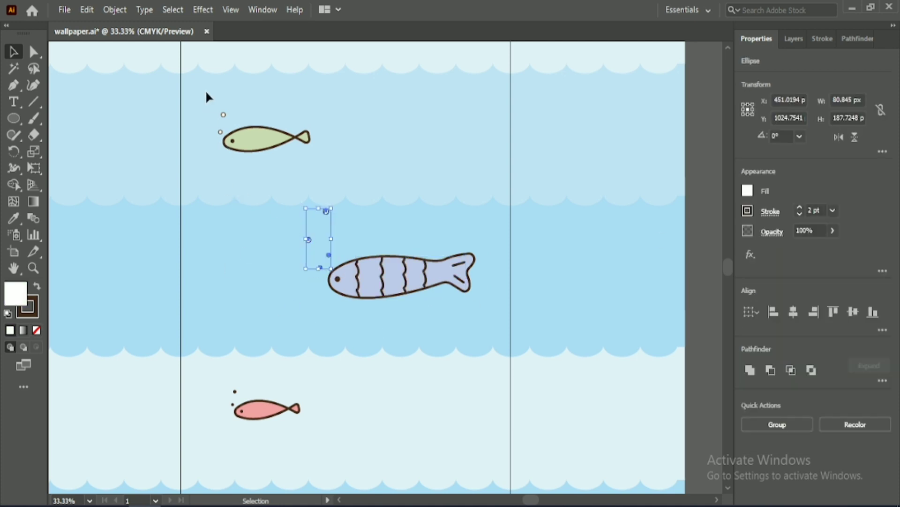
{"action": "left_click_drag", "start_coordinate": [207, 92], "coordinate": [226, 133]}
{"action": "left_click", "coordinate": [822, 211]}
{"action": "left_click", "coordinate": [405, 237]}
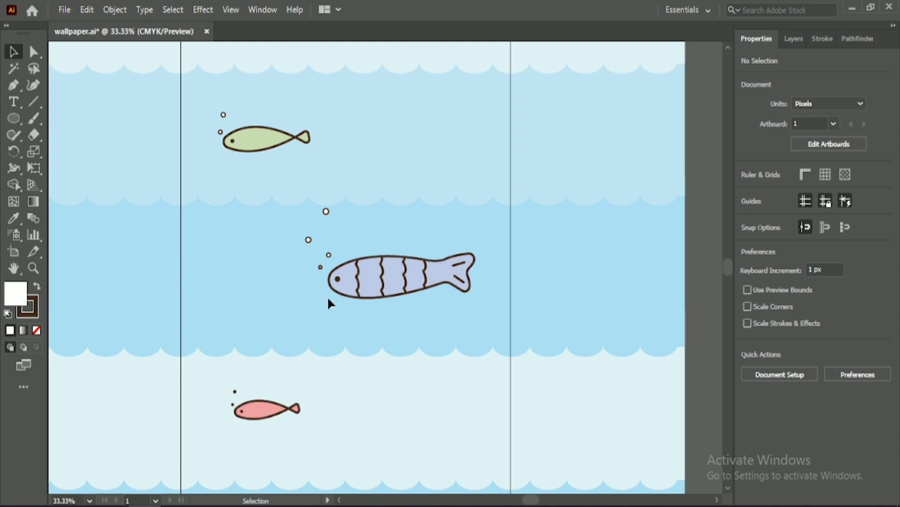
Step: Enlarge the lavender fish's eye to about 21 px and nudge it towards the front of the head
{"action": "left_click", "coordinate": [337, 279]}
{"action": "scroll", "coordinate": [347, 316], "scroll_direction": "up", "scroll_amount": 2}
{"action": "left_click_drag", "start_coordinate": [333, 246], "coordinate": [324, 235]}
{"action": "left_click", "coordinate": [359, 321]}
{"action": "left_click", "coordinate": [329, 242]}
{"action": "key", "text": "Left"}
{"action": "key", "text": "Left"}
{"action": "key", "text": "Left"}
{"action": "key", "text": "Left"}
{"action": "key", "text": "Left"}
{"action": "key", "text": "Left"}
{"action": "key", "text": "Left"}
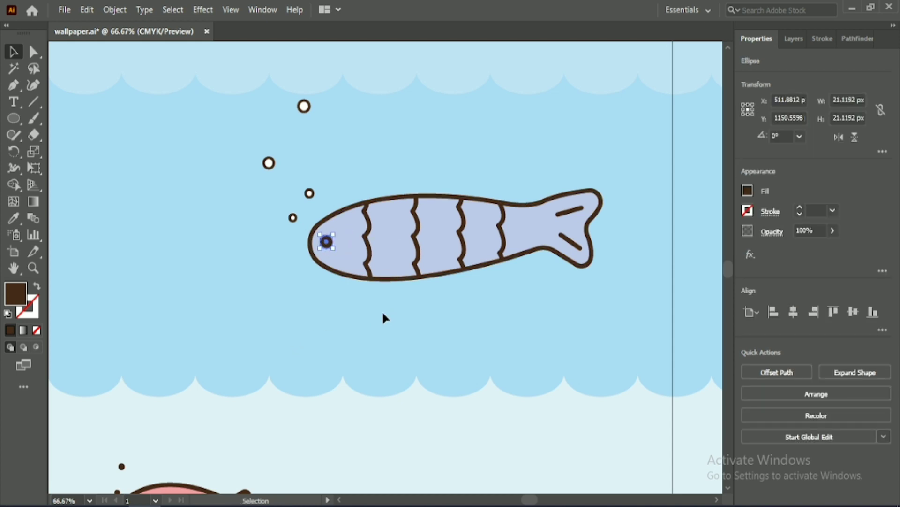
{"action": "left_click", "coordinate": [382, 313]}
Step: Enlarge the pink fish's two bubbles slightly
{"action": "left_click_drag", "start_coordinate": [301, 317], "coordinate": [371, 236]}
{"action": "left_click", "coordinate": [353, 329]}
{"action": "left_click_drag", "start_coordinate": [299, 354], "coordinate": [432, 166]}
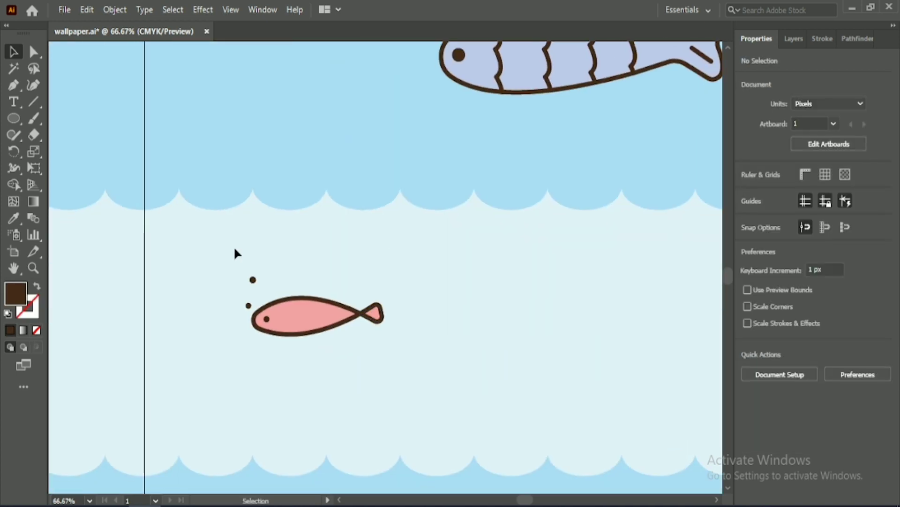
{"action": "left_click_drag", "start_coordinate": [259, 309], "coordinate": [259, 310]}
{"action": "left_click_drag", "start_coordinate": [246, 276], "coordinate": [242, 270]}
{"action": "left_click", "coordinate": [280, 269]}
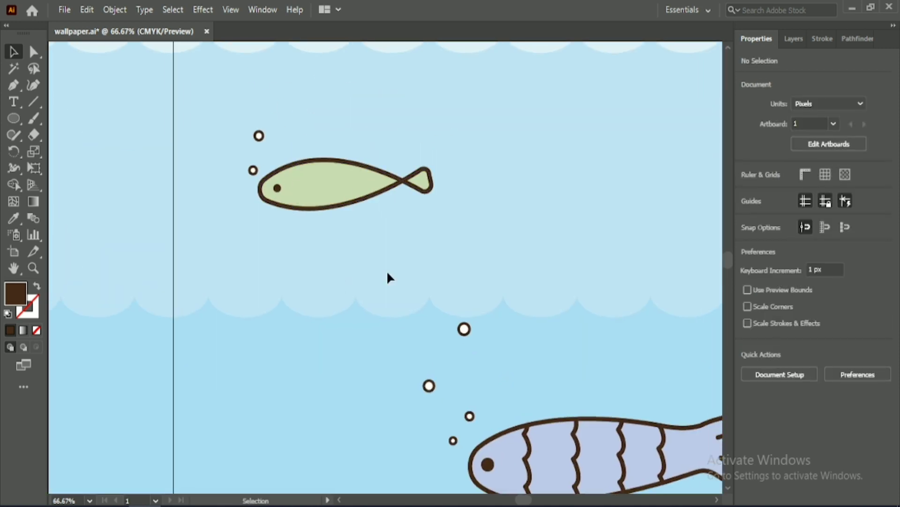
Step: Group all the fish with their bubbles and centre the group horizontally and vertically on the artboard
{"action": "scroll", "coordinate": [386, 253], "scroll_direction": "down", "scroll_amount": 3}
{"action": "scroll", "coordinate": [450, 331], "scroll_direction": "down", "scroll_amount": 1}
{"action": "scroll", "coordinate": [453, 331], "scroll_direction": "down", "scroll_amount": 4}
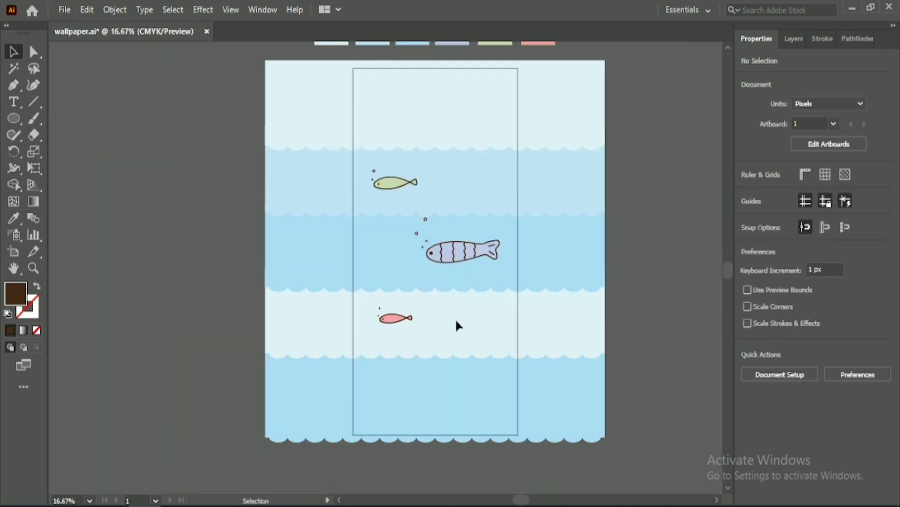
{"action": "scroll", "coordinate": [455, 319], "scroll_direction": "right", "scroll_amount": 4}
{"action": "left_click_drag", "start_coordinate": [271, 92], "coordinate": [449, 337]}
{"action": "left_click", "coordinate": [769, 424]}
{"action": "left_click", "coordinate": [794, 312]}
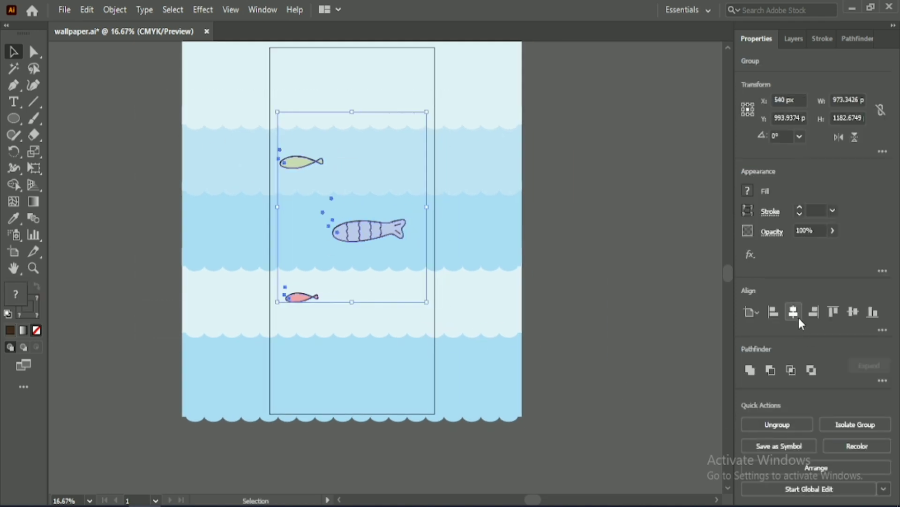
{"action": "left_click", "coordinate": [855, 312]}
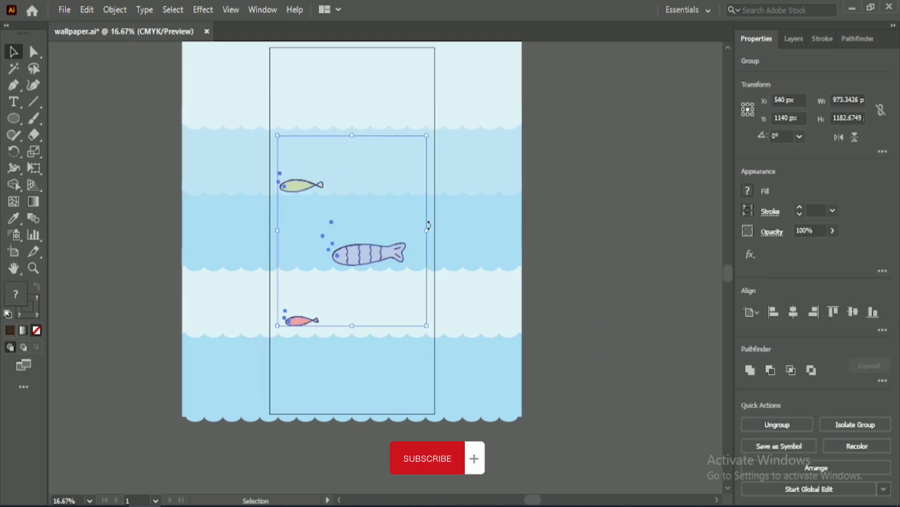
Step: Nudge the fish group to the right and enlarge it to about 1005 by 1221 px
{"action": "key", "text": "Right"}
{"action": "key", "text": "Right"}
{"action": "key", "text": "Right"}
{"action": "key", "text": "Right"}
{"action": "key", "text": "Right"}
{"action": "key", "text": "Right"}
{"action": "key", "text": "Right"}
{"action": "key", "text": "Right"}
{"action": "key", "text": "Right"}
{"action": "key", "text": "Right"}
{"action": "key", "text": "Right"}
{"action": "key", "text": "Right"}
{"action": "key", "text": "Right"}
{"action": "key", "text": "Right"}
{"action": "key", "text": "Right"}
{"action": "key", "text": "Right"}
{"action": "key", "text": "Right"}
{"action": "key", "text": "Right"}
{"action": "key", "text": "Right"}
{"action": "key", "text": "Right"}
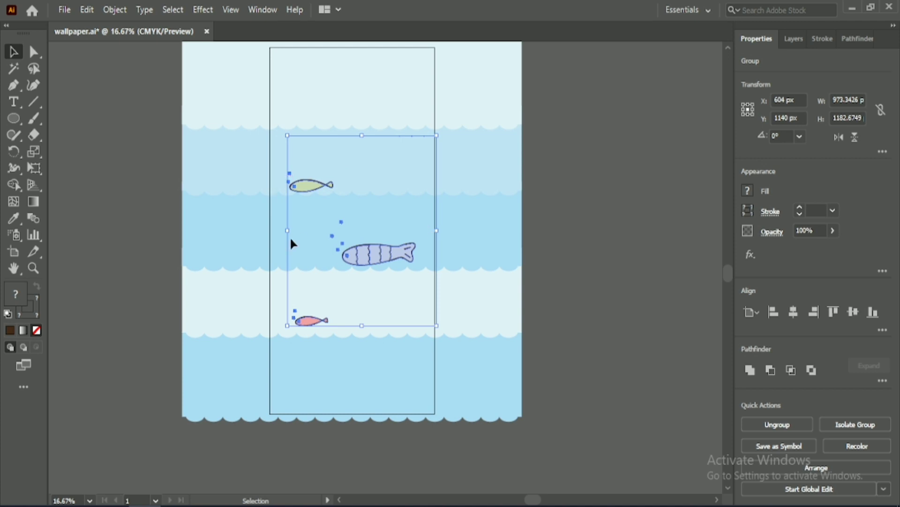
{"action": "left_click_drag", "start_coordinate": [287, 135], "coordinate": [283, 129]}
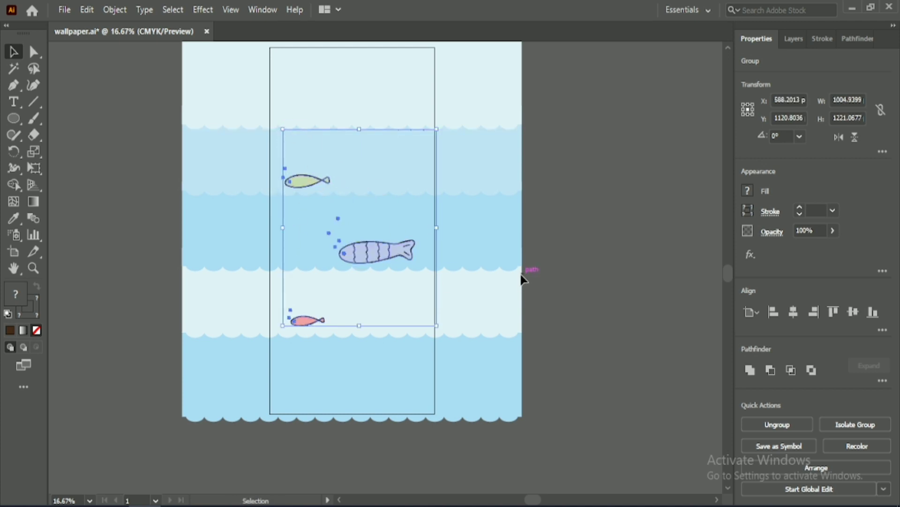
Step: Nudge the enlarged fish group right to an X position of about 637 px and move it slightly up
{"action": "key", "text": "Right"}
{"action": "key", "text": "Right"}
{"action": "key", "text": "Right"}
{"action": "key", "text": "Right"}
{"action": "key", "text": "Right"}
{"action": "key", "text": "Right"}
{"action": "key", "text": "Right"}
{"action": "key", "text": "Right"}
{"action": "key", "text": "Right"}
{"action": "key", "text": "Right"}
{"action": "key", "text": "Right"}
{"action": "key", "text": "Right"}
{"action": "key", "text": "Right"}
{"action": "key", "text": "Right"}
{"action": "key", "text": "Right"}
{"action": "key", "text": "Right"}
{"action": "key", "text": "Right"}
{"action": "key", "text": "Right"}
{"action": "key", "text": "Right"}
{"action": "key", "text": "Right"}
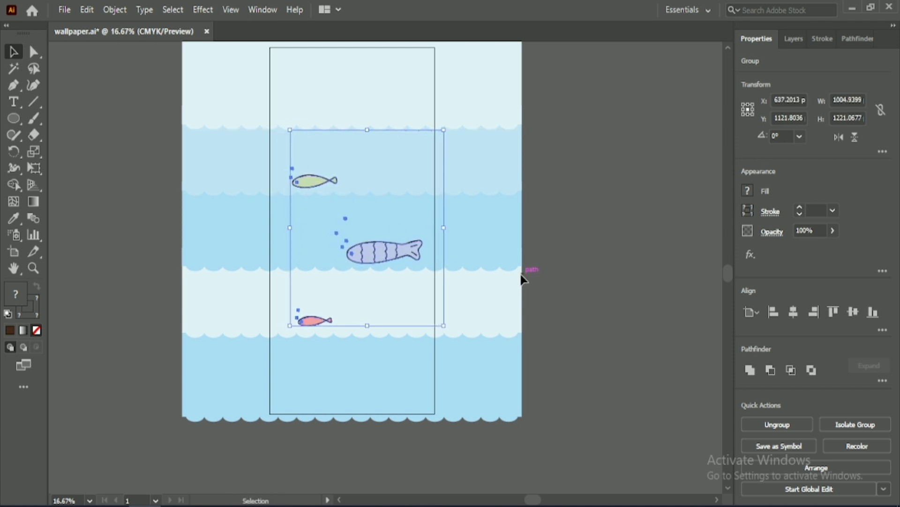
{"action": "key", "text": "Up"}
{"action": "key", "text": "Up"}
{"action": "key", "text": "Up"}
{"action": "key", "text": "Up"}
{"action": "key", "text": "Up"}
{"action": "key", "text": "Up"}
{"action": "key", "text": "Up"}
{"action": "key", "text": "Up"}
{"action": "key", "text": "Up"}
{"action": "key", "text": "Up"}
{"action": "key", "text": "Up"}
{"action": "key", "text": "Up"}
{"action": "key", "text": "Up"}
{"action": "key", "text": "Up"}
{"action": "key", "text": "Up"}
{"action": "key", "text": "Up"}
{"action": "key", "text": "Up"}
{"action": "key", "text": "Up"}
{"action": "key", "text": "Up"}
{"action": "key", "text": "Up"}
{"action": "left_click", "coordinate": [536, 250]}
Step: Unlock the background panels and draw a rectangle exactly covering the artboard
{"action": "scroll", "coordinate": [387, 196], "scroll_direction": "up", "scroll_amount": 1}
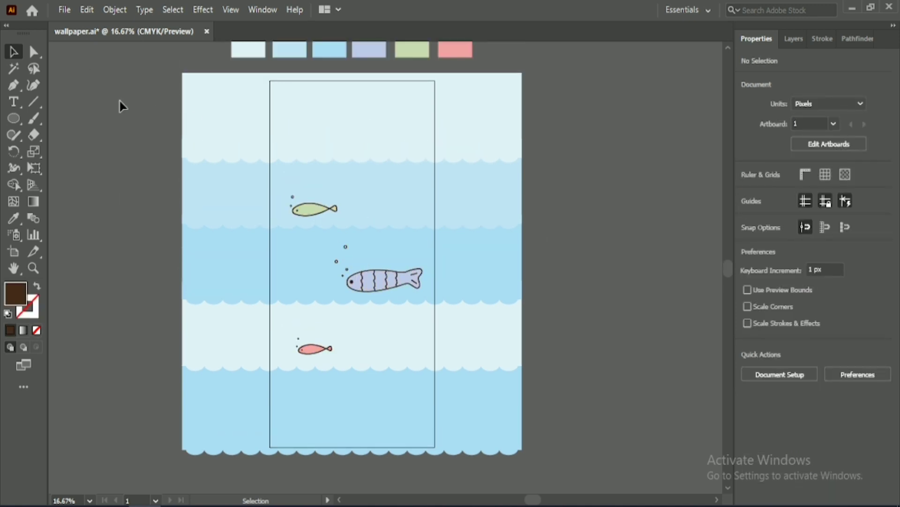
{"action": "left_click", "coordinate": [111, 11]}
{"action": "left_click", "coordinate": [189, 117]}
{"action": "left_click", "coordinate": [127, 111]}
{"action": "right_click", "coordinate": [18, 119]}
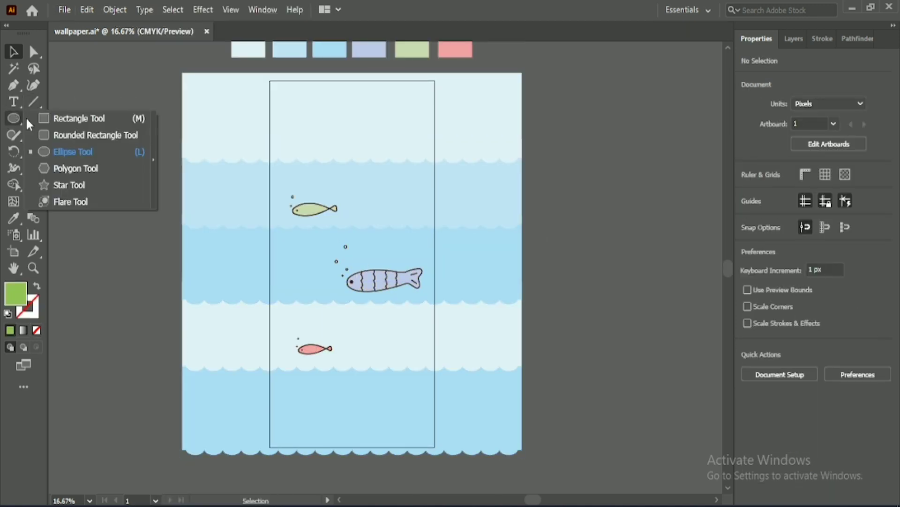
{"action": "left_click", "coordinate": [69, 118]}
{"action": "left_click_drag", "start_coordinate": [271, 81], "coordinate": [434, 447]}
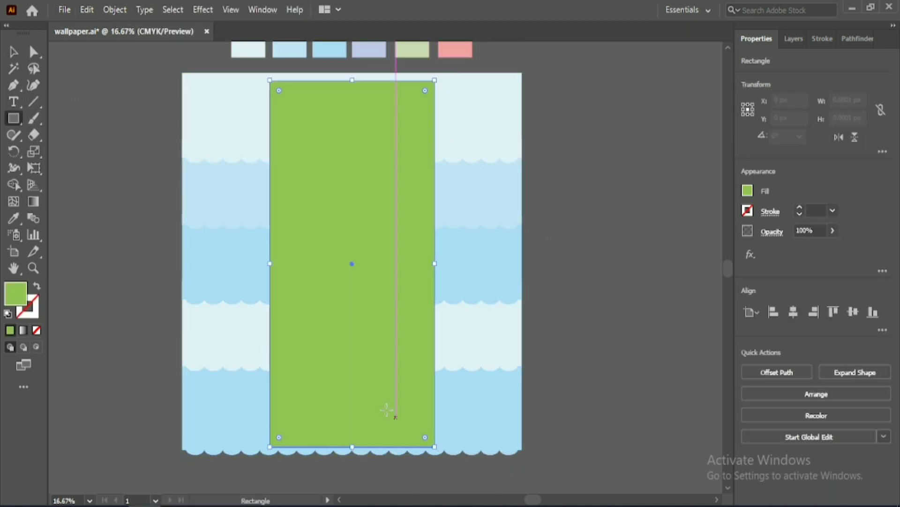
Step: Select the panels with the rectangle and remove all panel parts outside the artboard with the Shape Builder tool
{"action": "key", "text": "v"}
{"action": "key", "text": "ctrl+a"}
{"action": "left_click", "coordinate": [13, 185]}
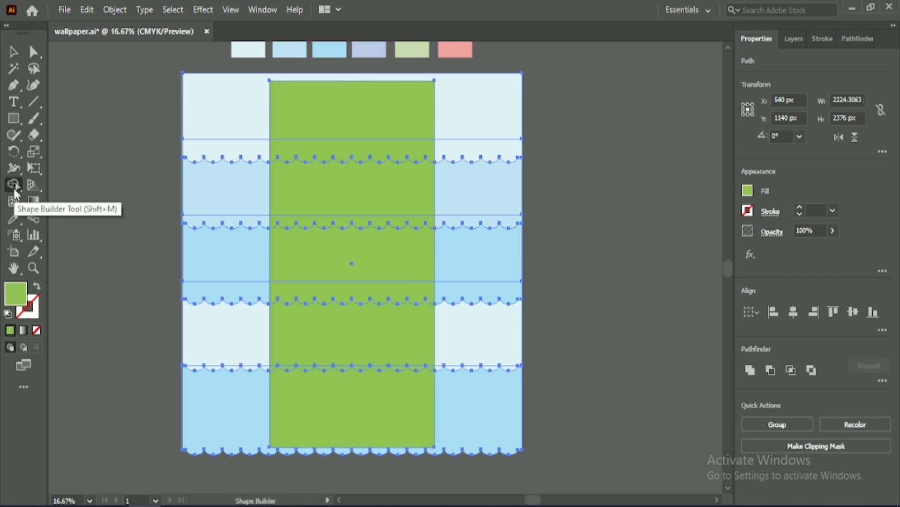
{"action": "mouse_move", "coordinate": [217, 461]}
{"action": "left_mouse_down"}
{"action": "mouse_move", "coordinate": [210, 300]}
{"action": "mouse_move", "coordinate": [218, 96]}
{"action": "left_mouse_up"}
{"action": "left_click_drag", "start_coordinate": [506, 478], "coordinate": [444, 157]}
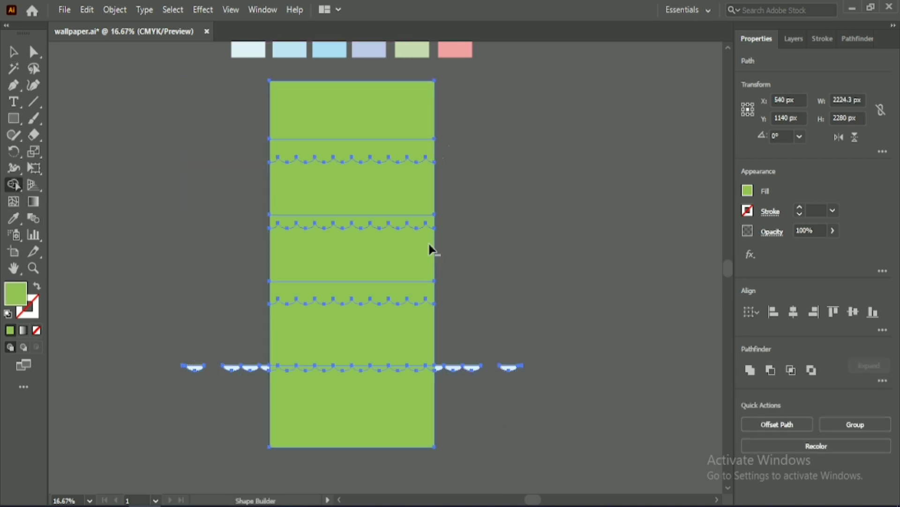
{"action": "left_click_drag", "start_coordinate": [251, 369], "coordinate": [191, 376]}
{"action": "left_click_drag", "start_coordinate": [458, 331], "coordinate": [445, 360]}
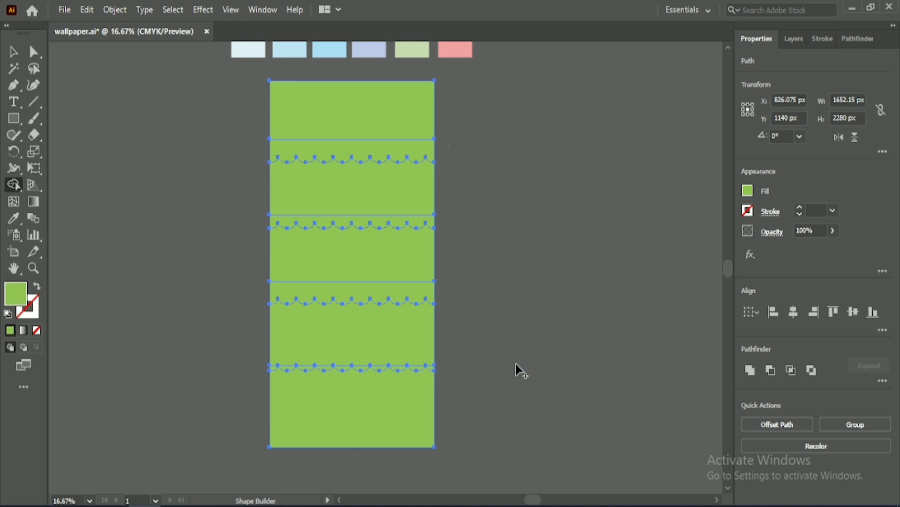
Step: Delete the green rectangle covering the artboard and clear leftover panel fragments beside it
{"action": "key", "text": "v"}
{"action": "left_click", "coordinate": [345, 143]}
{"action": "key", "text": "Delete"}
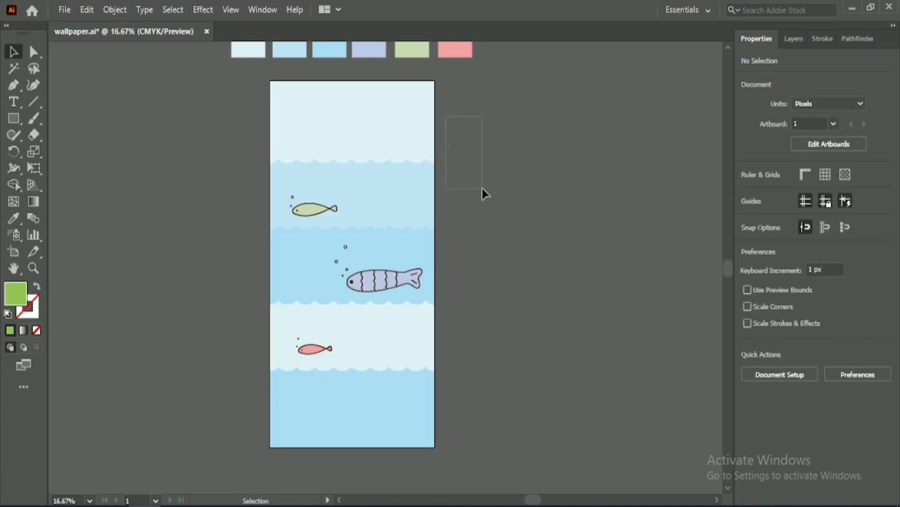
{"action": "left_click_drag", "start_coordinate": [486, 192], "coordinate": [483, 179]}
{"action": "key", "text": "Delete"}
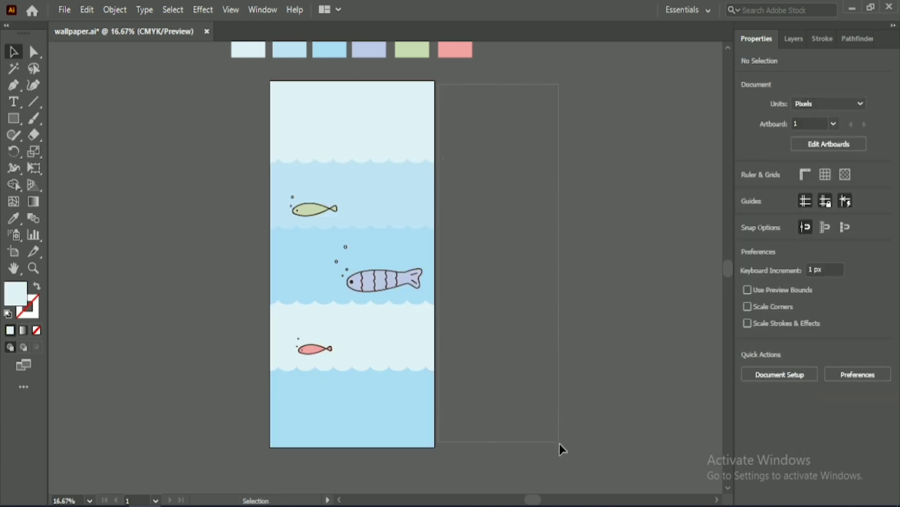
{"action": "left_click_drag", "start_coordinate": [559, 443], "coordinate": [542, 413]}
{"action": "left_click", "coordinate": [502, 261]}
Step: Select all the panels and fish artwork on the artboard together
{"action": "scroll", "coordinate": [336, 229], "scroll_direction": "up", "scroll_amount": 1}
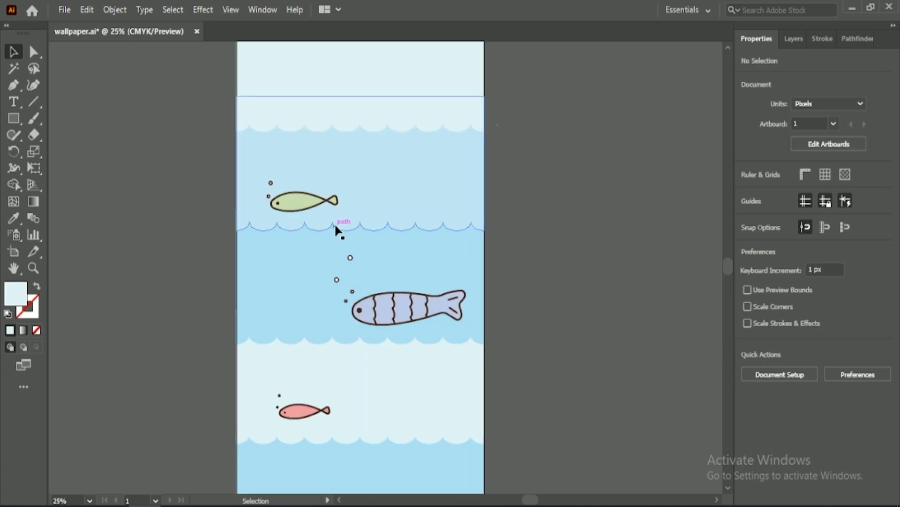
{"action": "scroll", "coordinate": [336, 230], "scroll_direction": "down", "scroll_amount": 1}
{"action": "left_click_drag", "start_coordinate": [248, 93], "coordinate": [466, 451]}
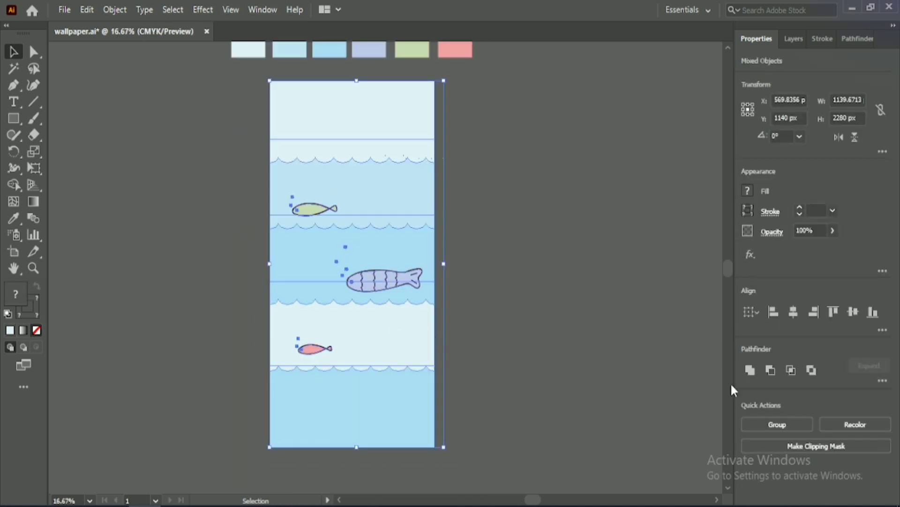